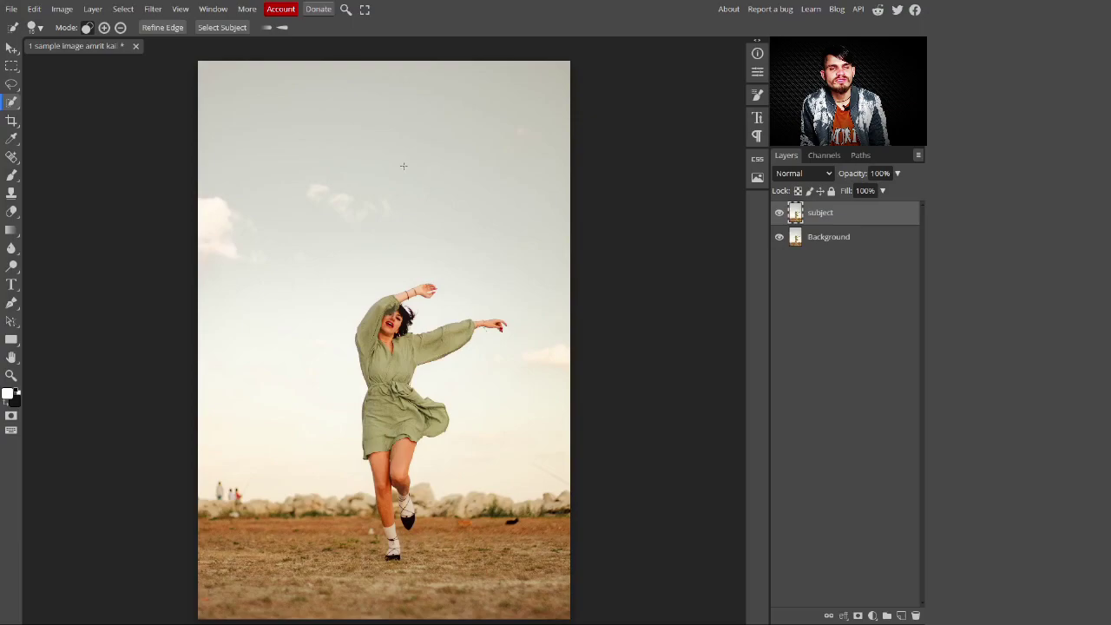
- Select the entire canvas of the subject layer with Ctrl+A
key(ctrl+a)
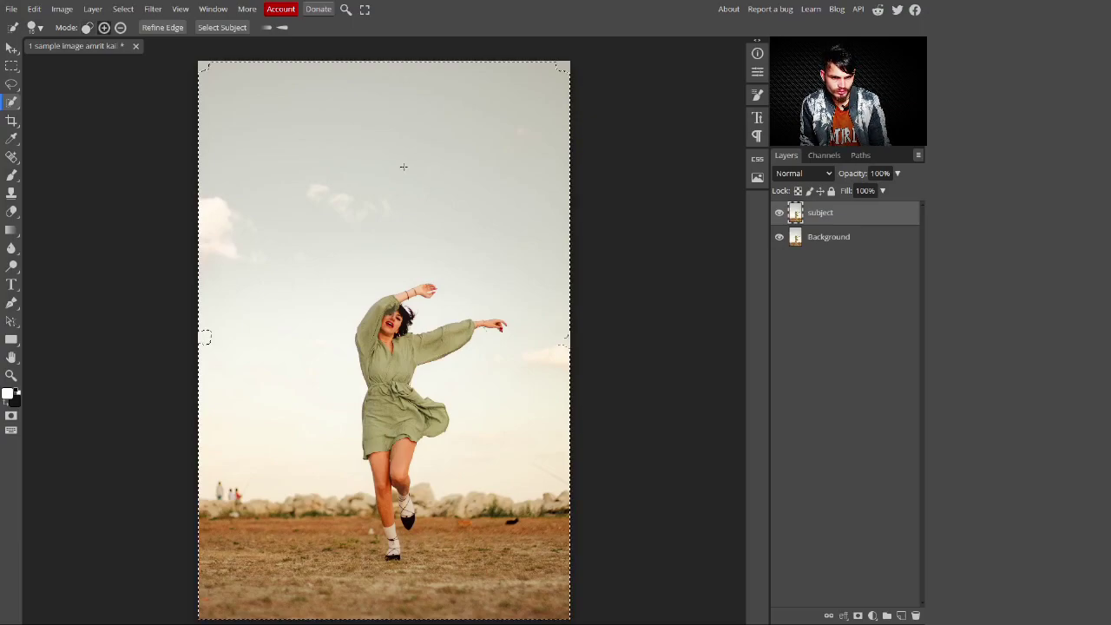
- Quick-select the dancer and rock line in Add mode and view it as a quick mask
click(103, 27)
click(500, 528)
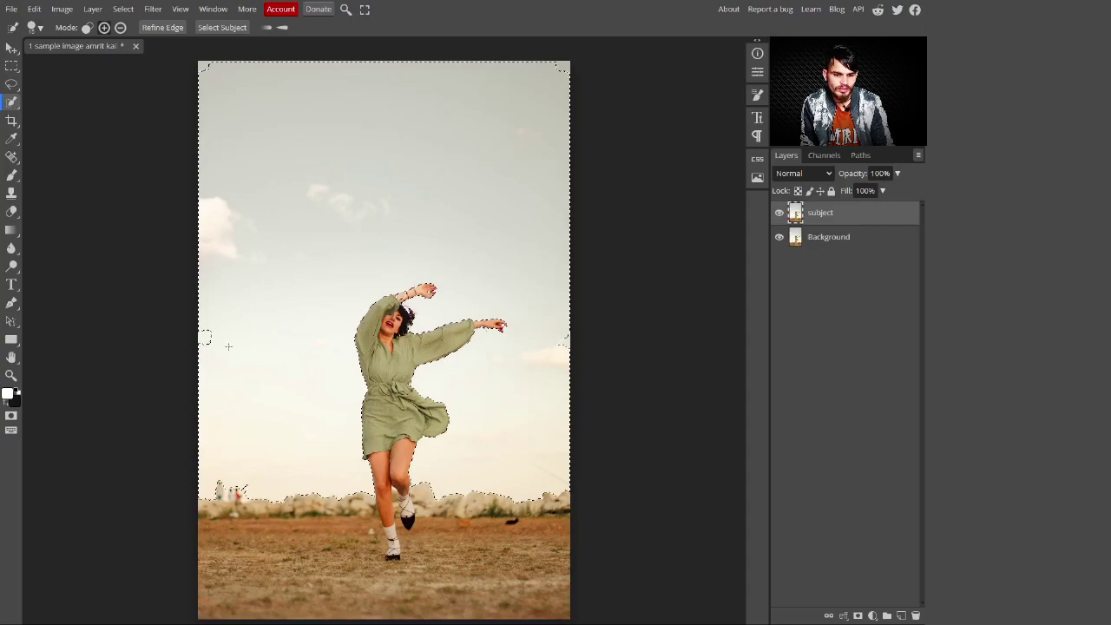
key(q)
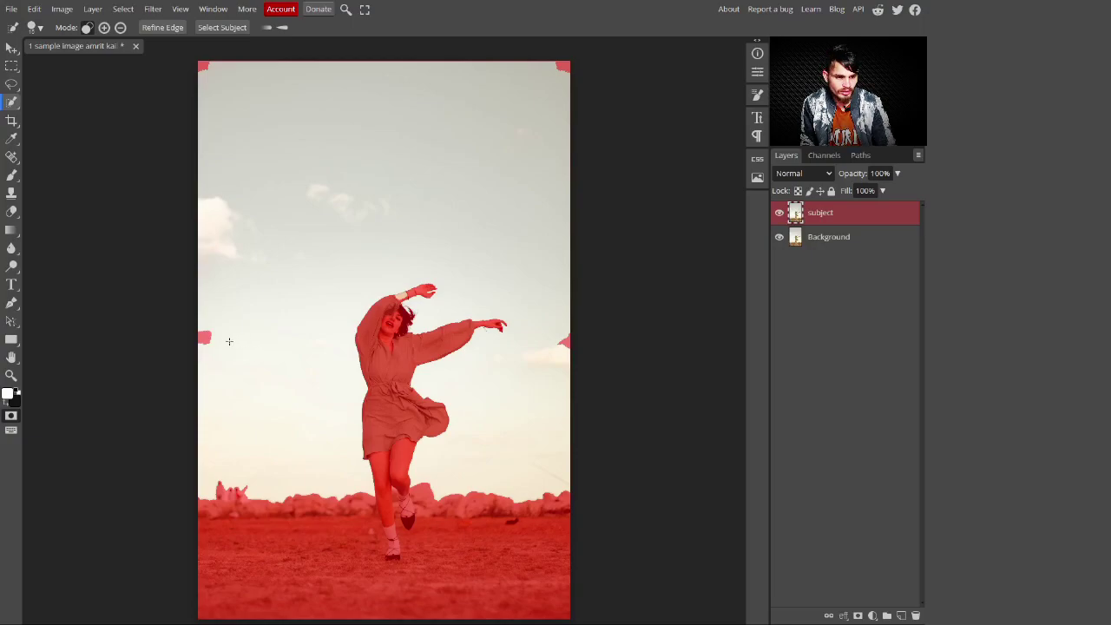
- Brush out stray mask patches at the left, top-left and right edges, then exit Quick Mask
key(b)
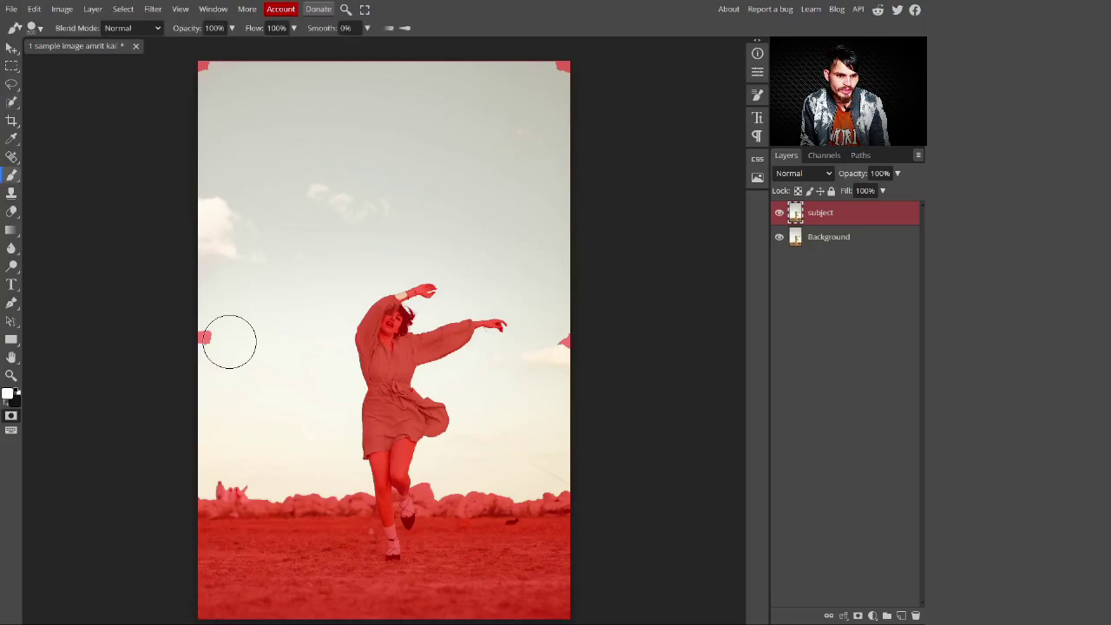
drag(217, 339, 211, 339)
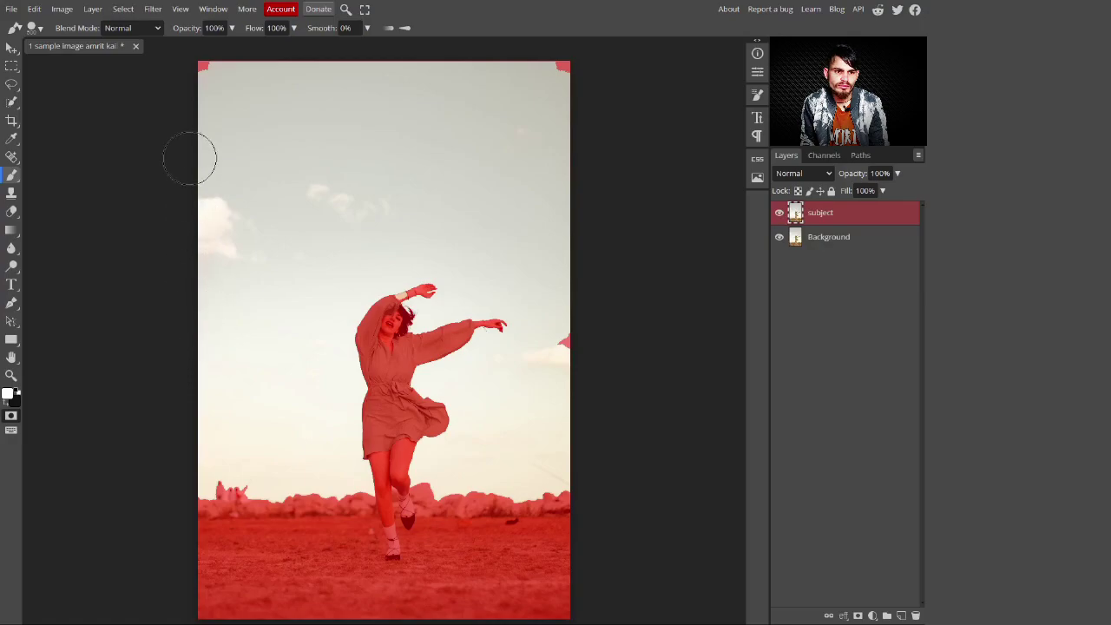
mouse_move(206, 75)
mouse_down()
mouse_move(580, 67)
mouse_move(556, 92)
mouse_move(560, 124)
mouse_up()
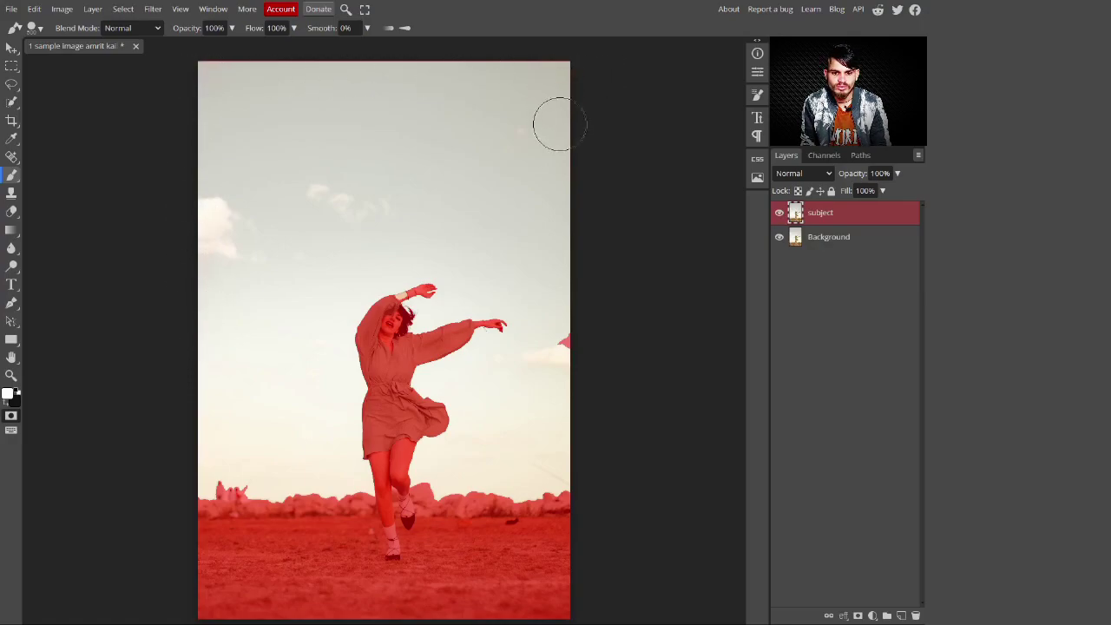
drag(576, 318, 568, 372)
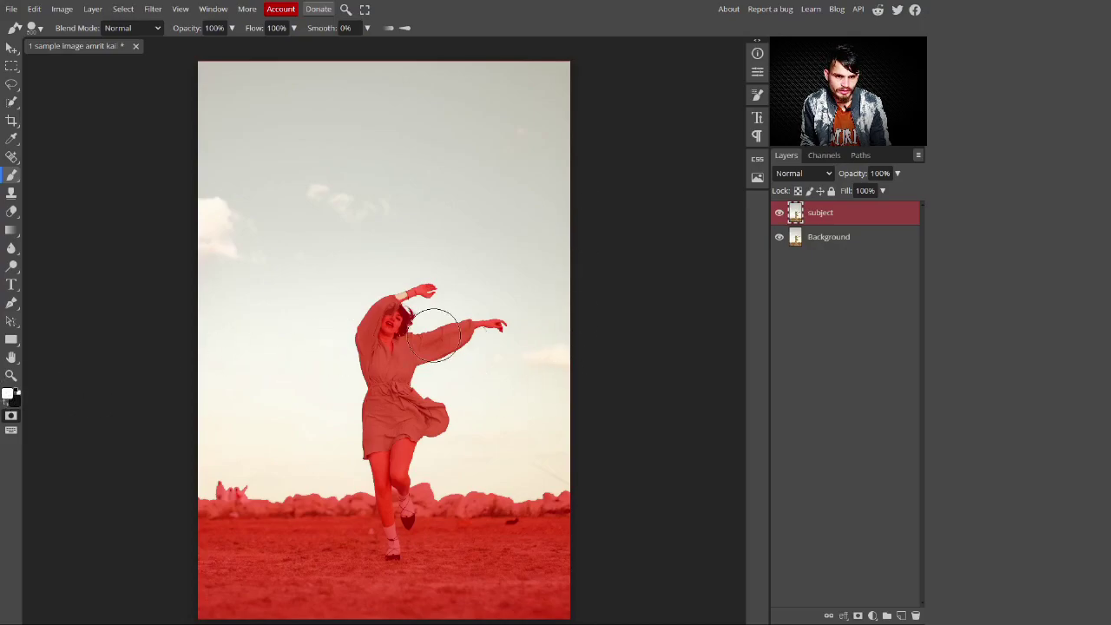
key(x)
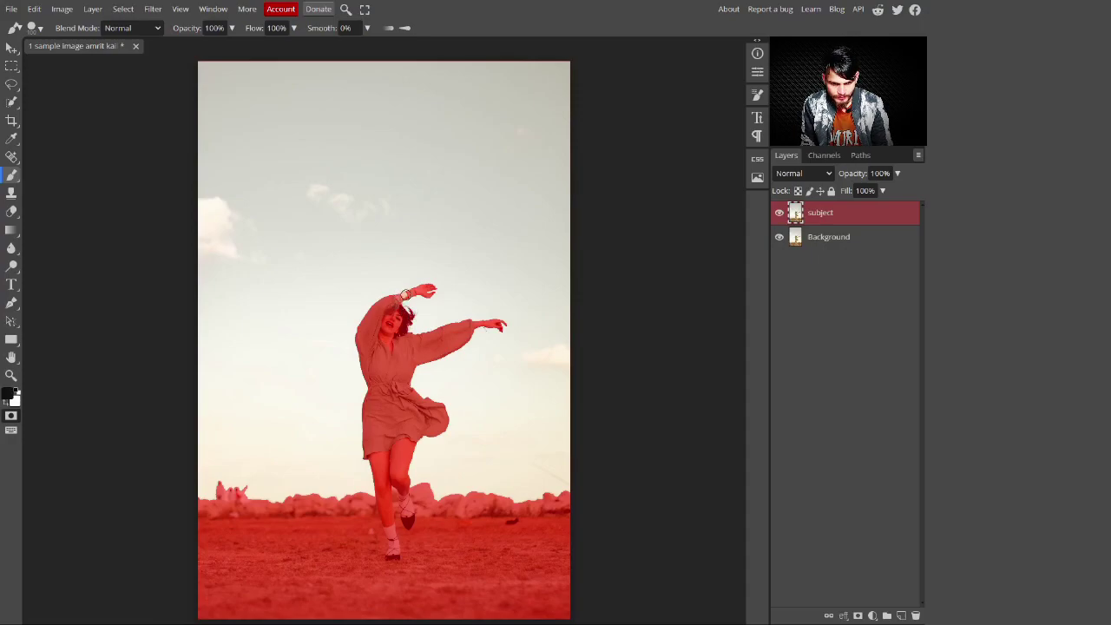
key(x)
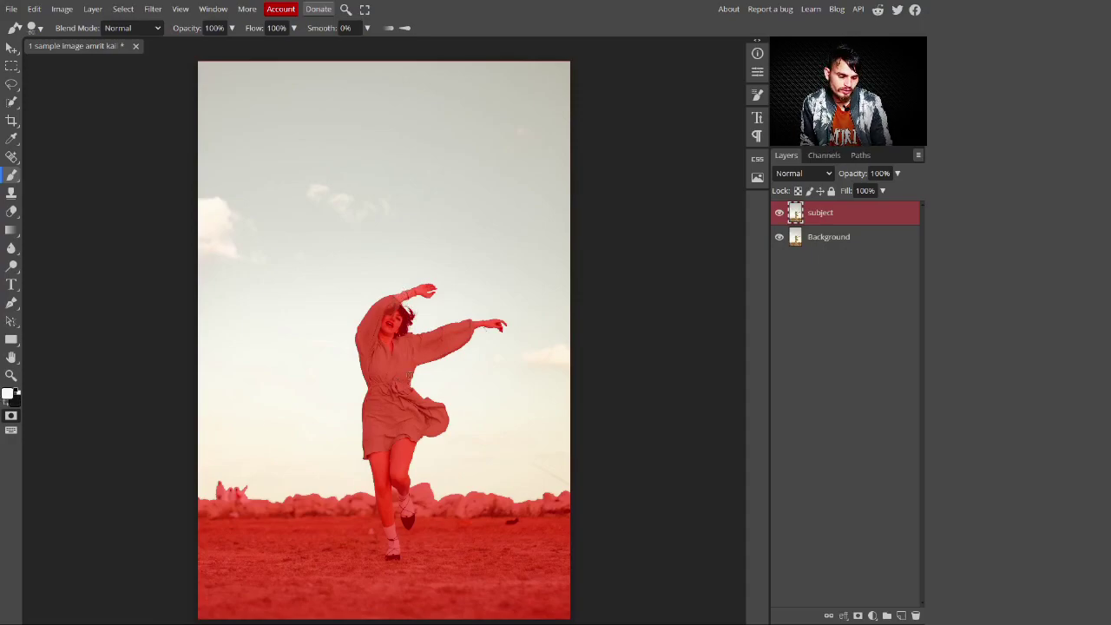
key(q)
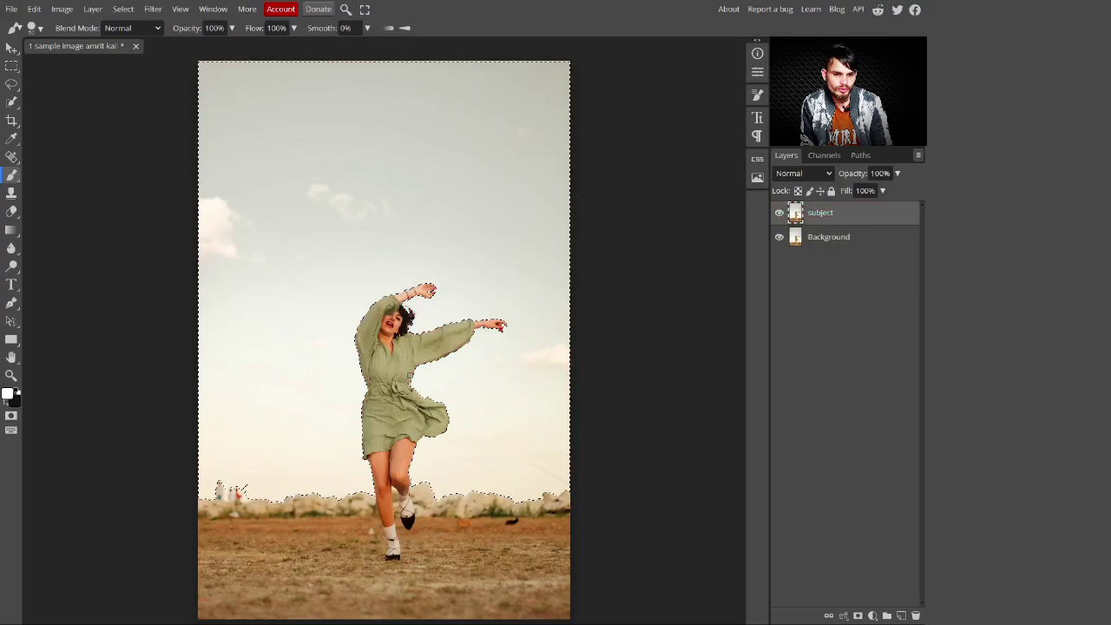
- Add a raster mask to the subject layer, invert it, and check it against the Background layer
click(859, 616)
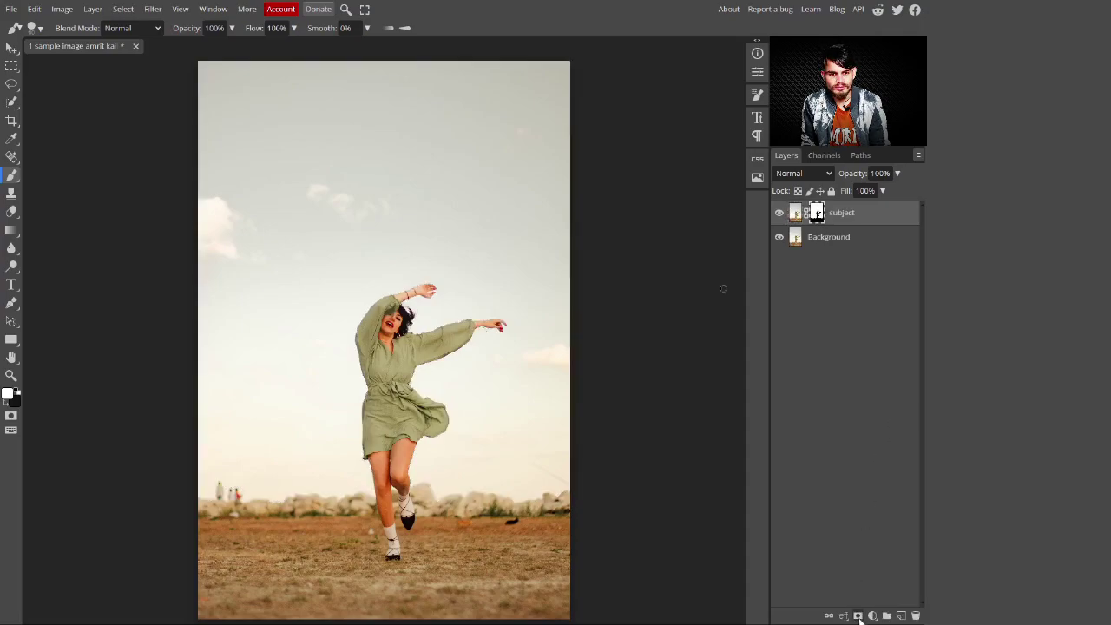
click(779, 240)
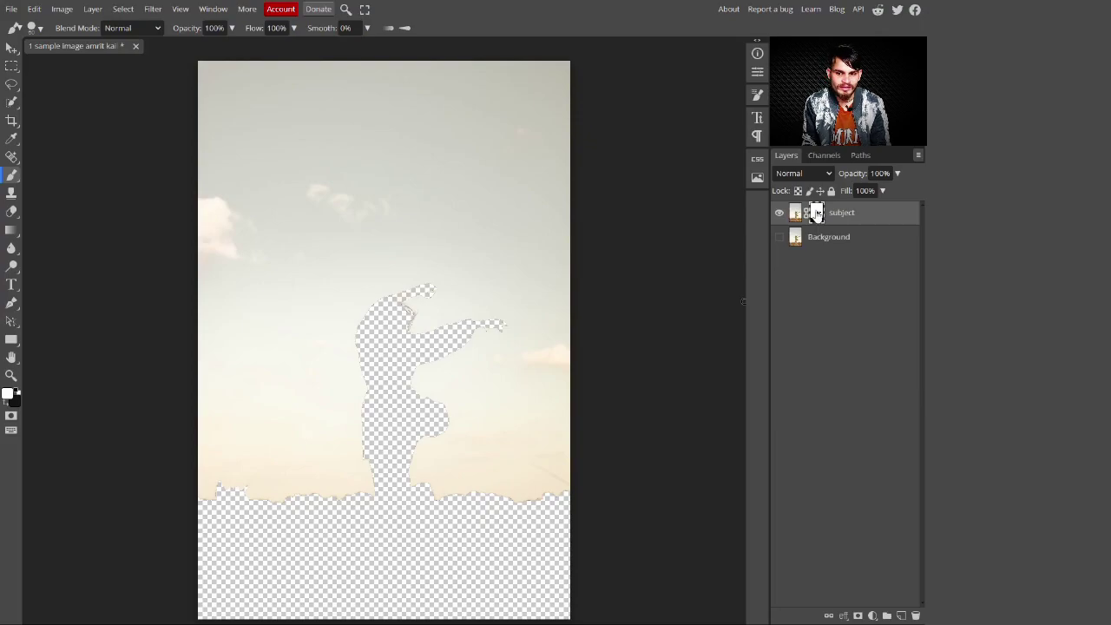
key(ctrl+i)
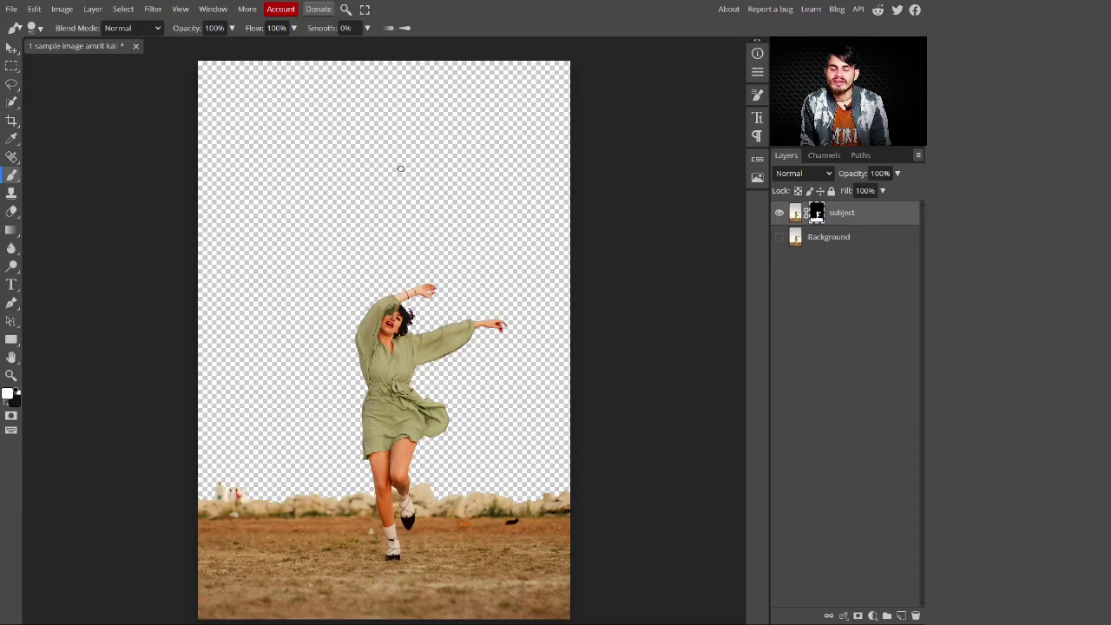
click(780, 237)
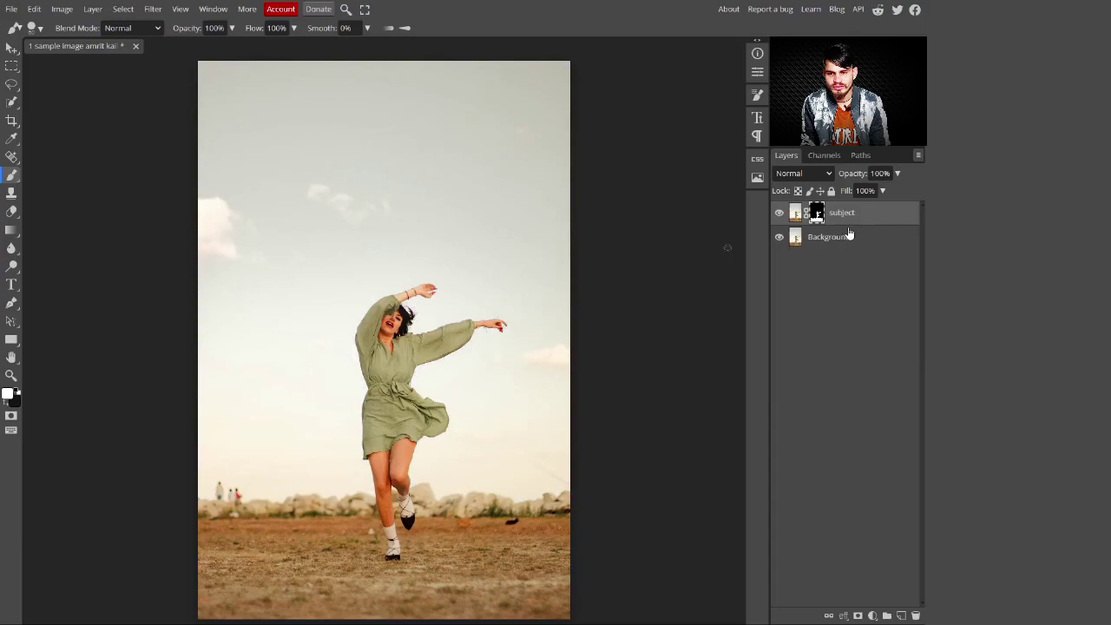
click(12, 10)
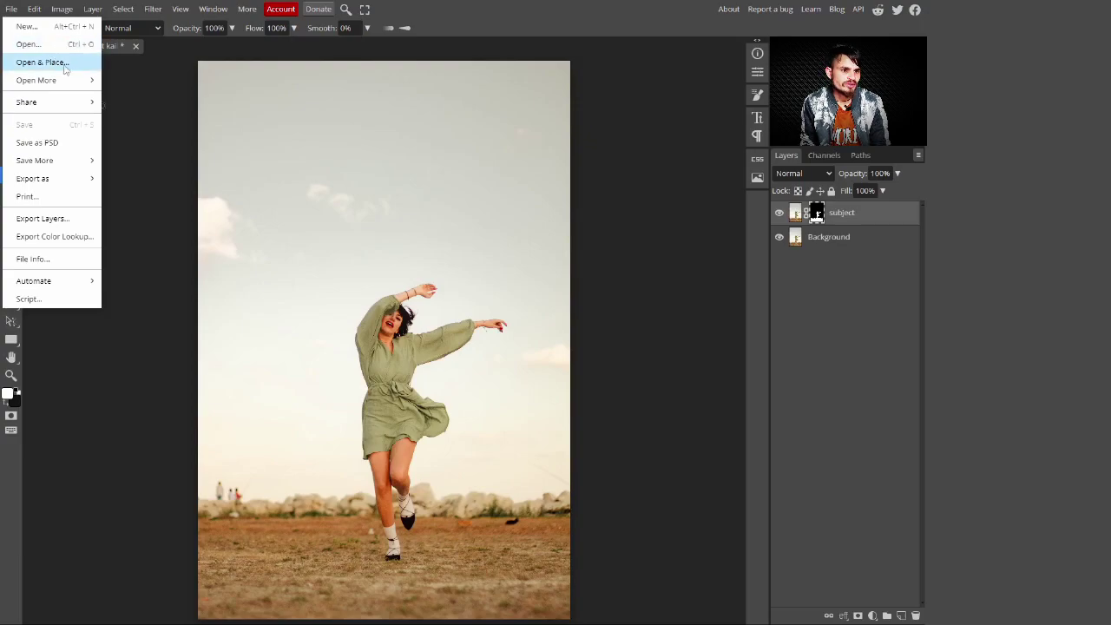
- Place the sky 1 image, move it below the subject layer, and start scaling it to 105.81%
click(67, 72)
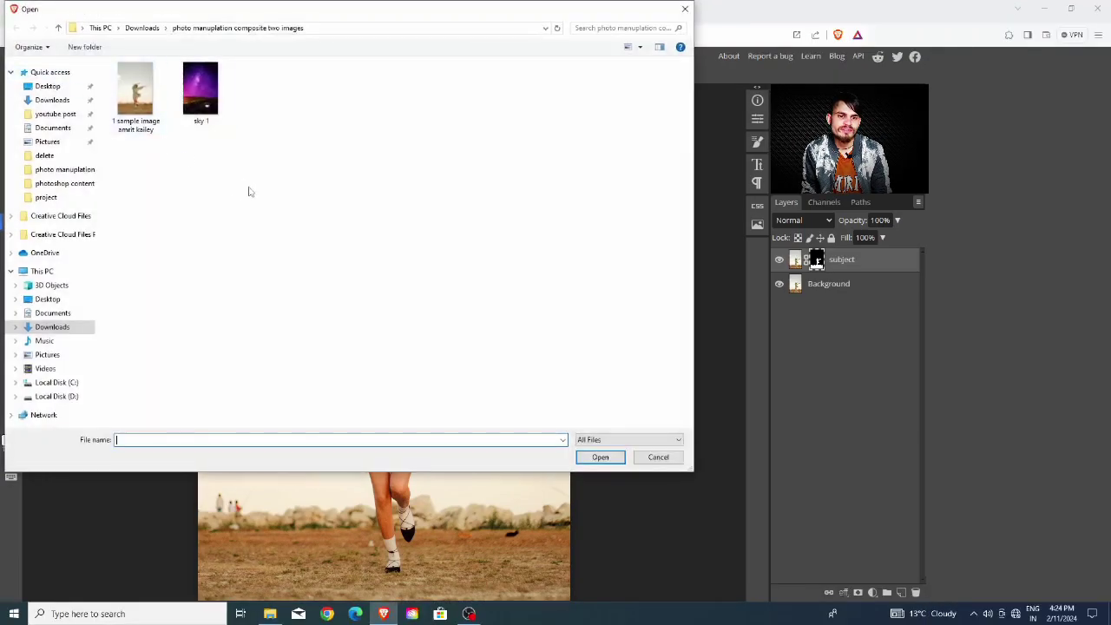
click(606, 458)
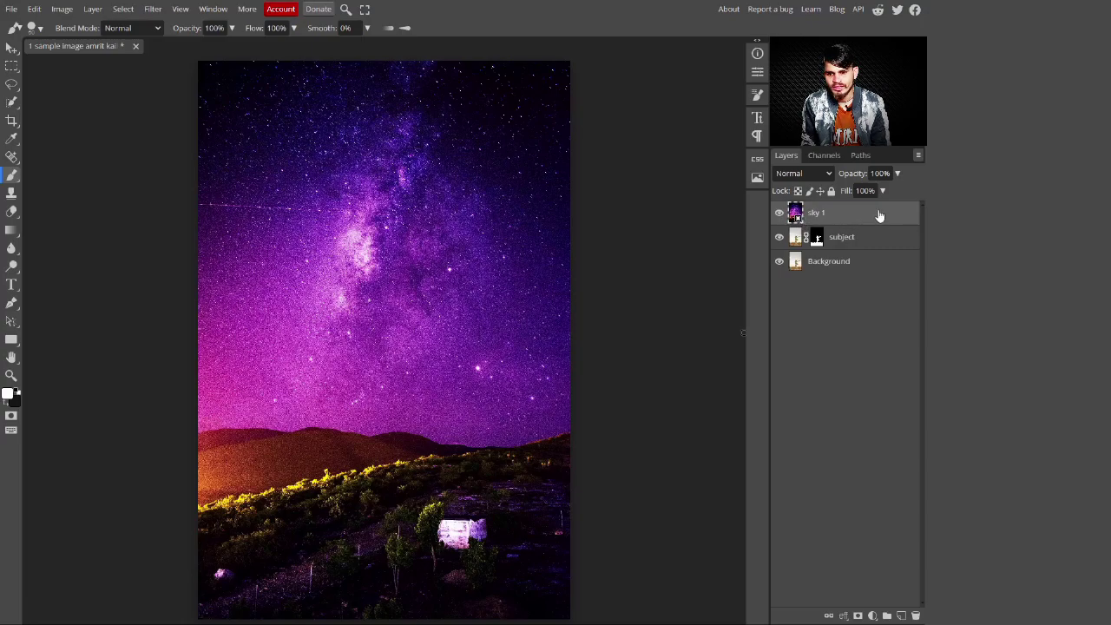
drag(880, 215, 883, 253)
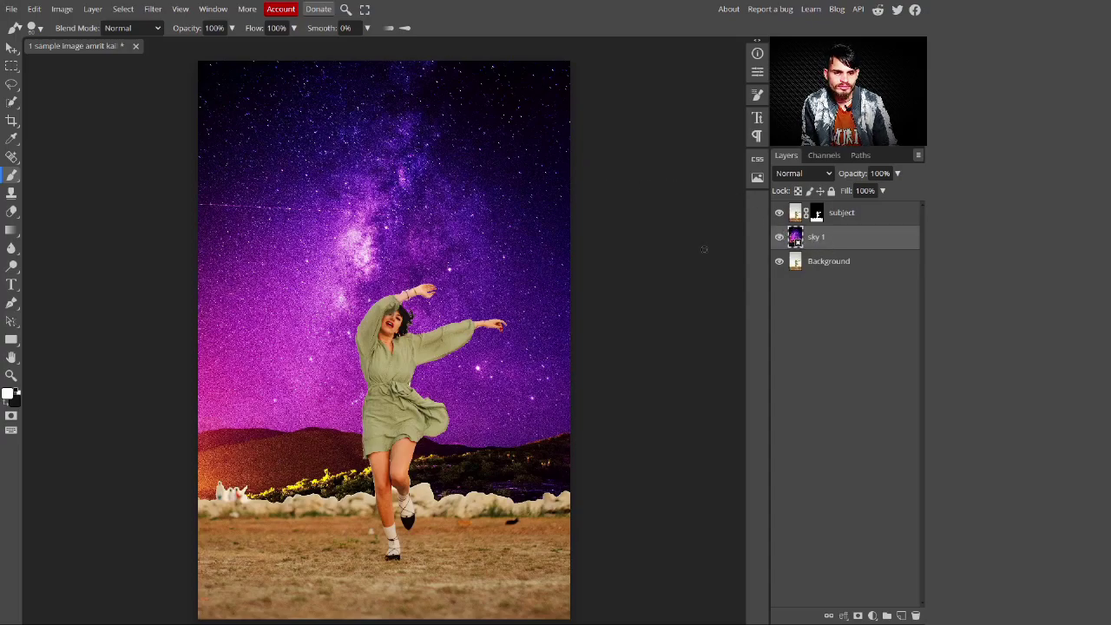
key(v)
drag(570, 618, 737, 623)
- Nudge the enlarged sky slightly left and down and commit the transform
mouse_move(487, 402)
mouse_down()
mouse_move(460, 414)
mouse_move(464, 382)
mouse_move(467, 399)
mouse_up()
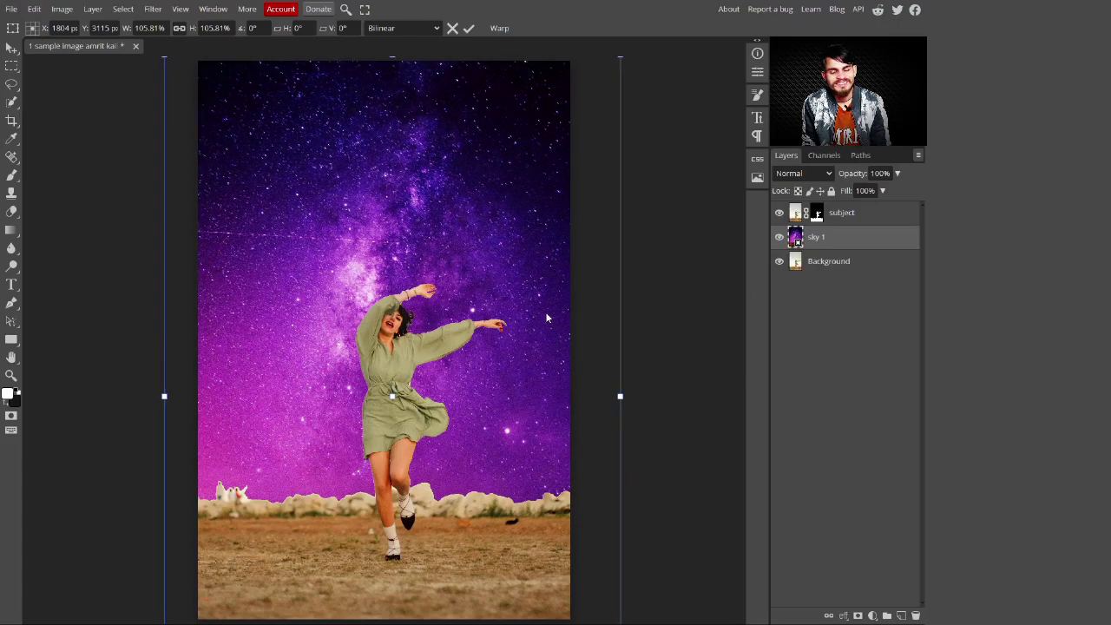
key(Return)
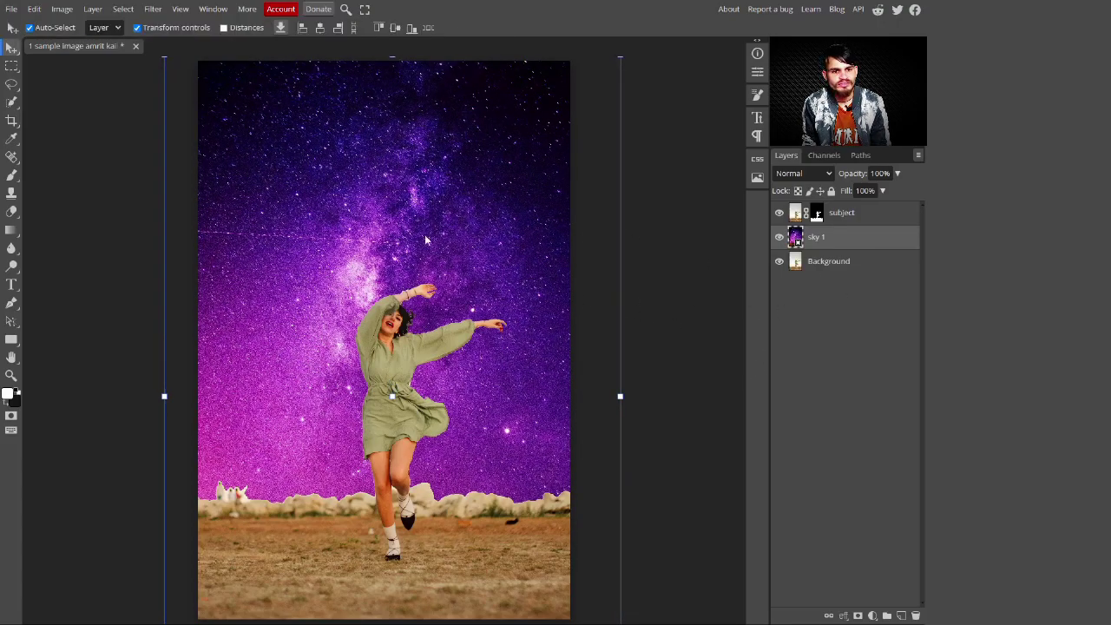
click(154, 10)
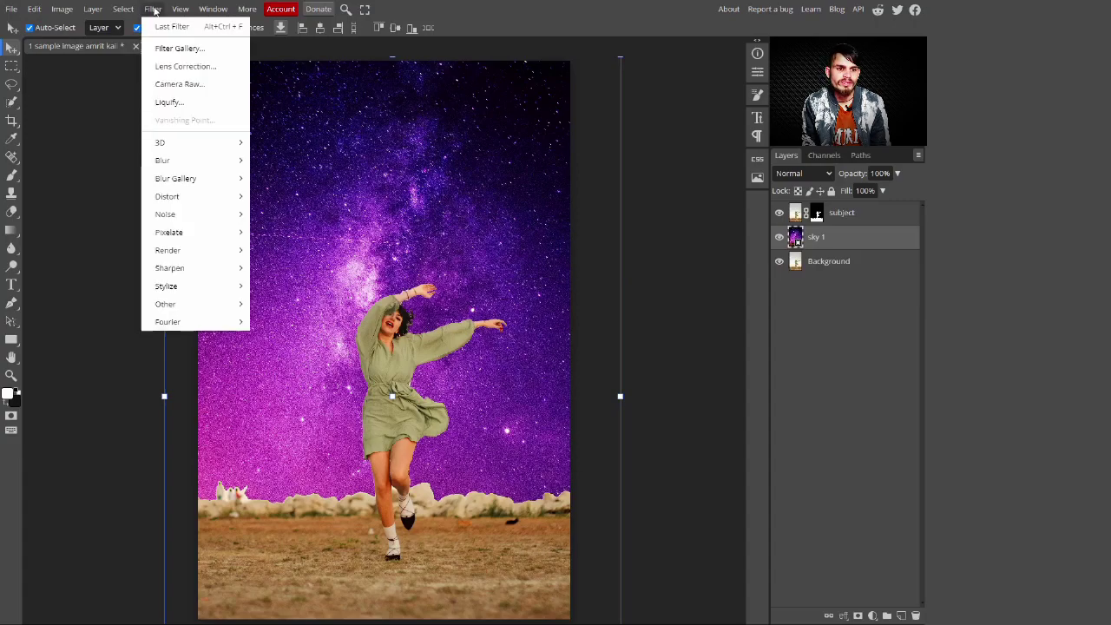
- Apply a 5.5 px Gaussian Blur to the sky 1 layer, then select the subject layer
mouse_move(206, 168)
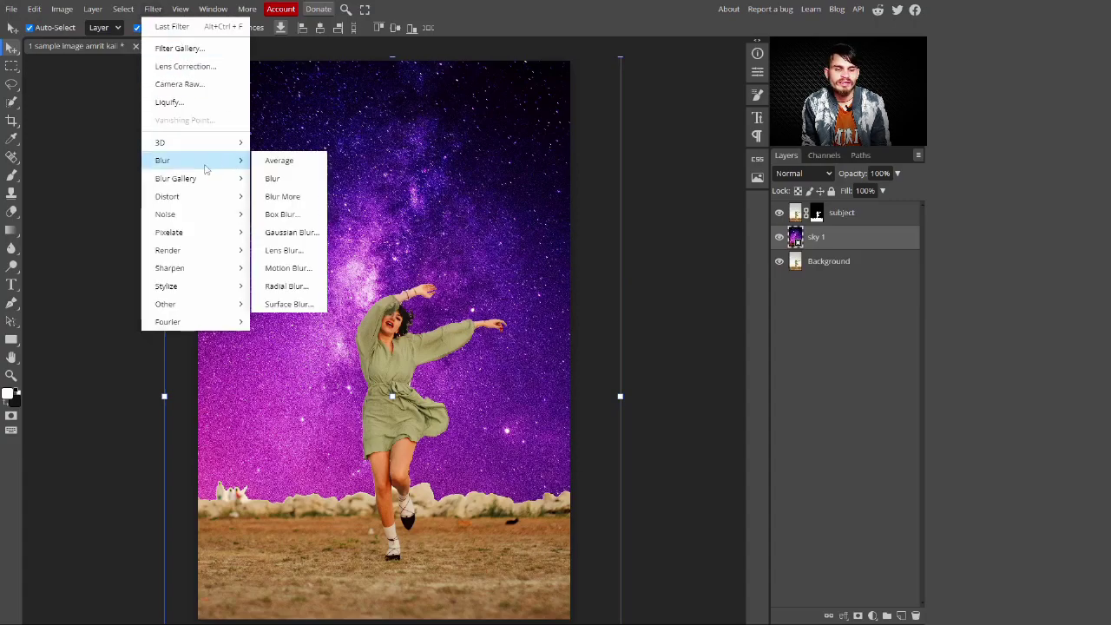
click(292, 232)
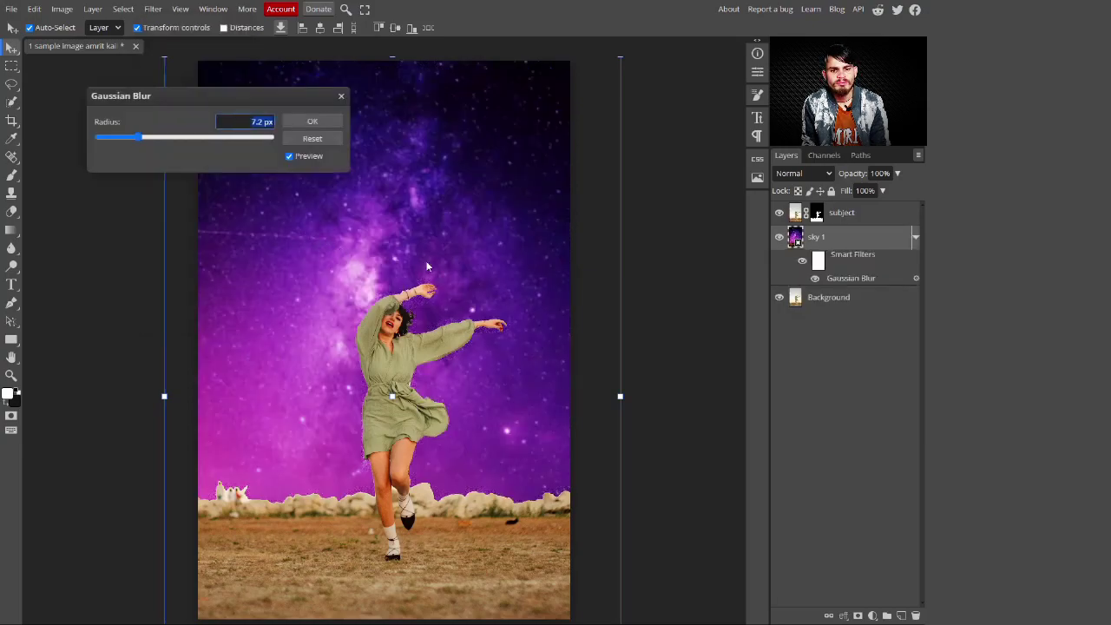
drag(188, 97, 711, 339)
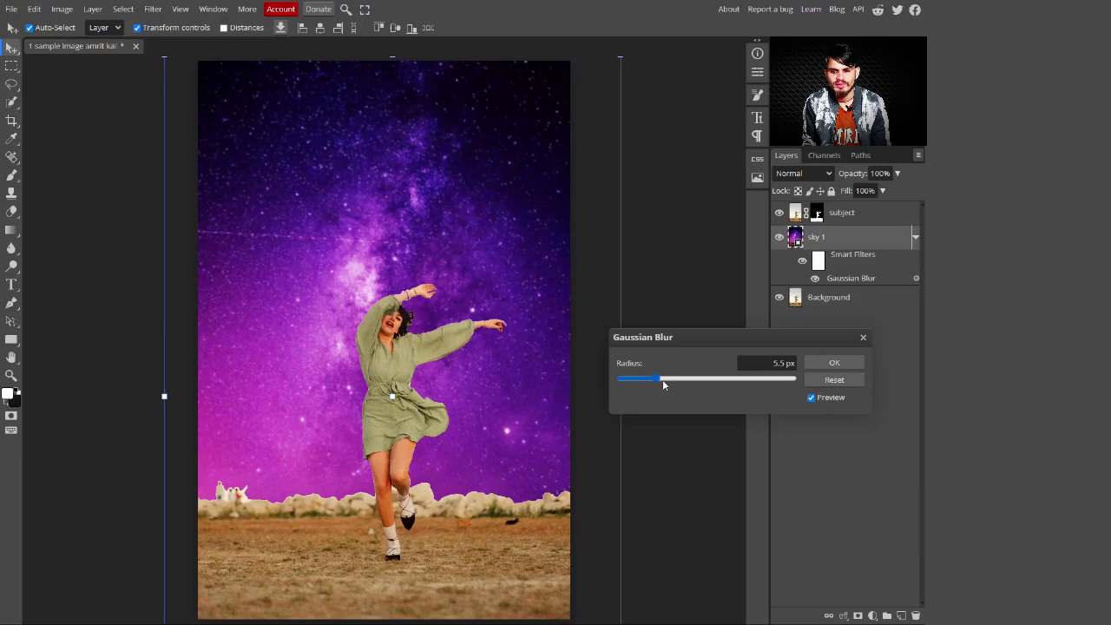
click(788, 363)
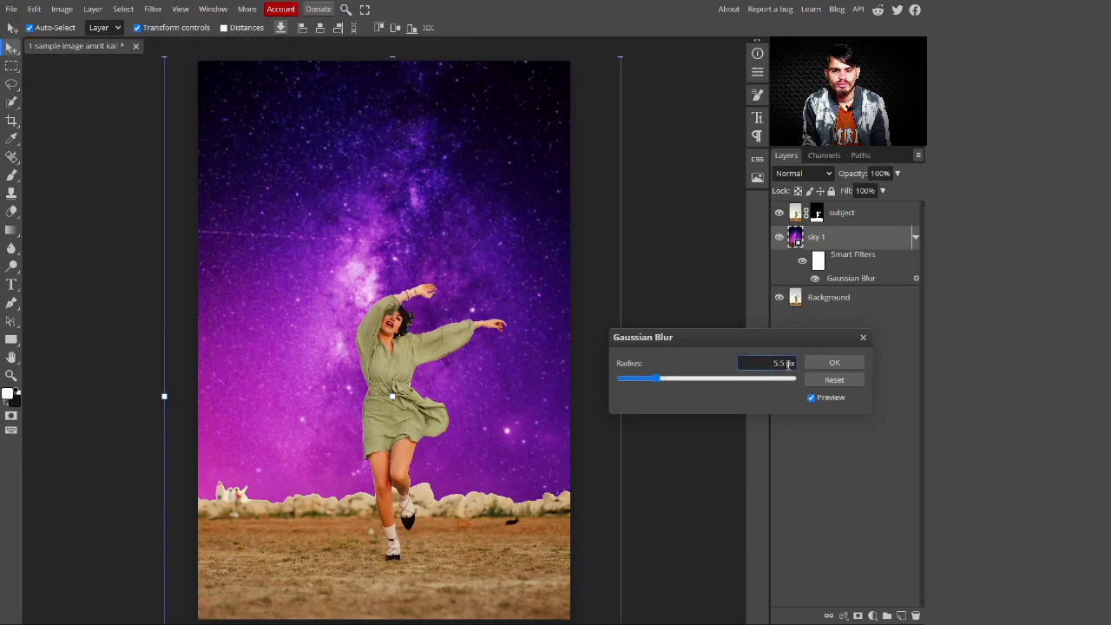
click(835, 363)
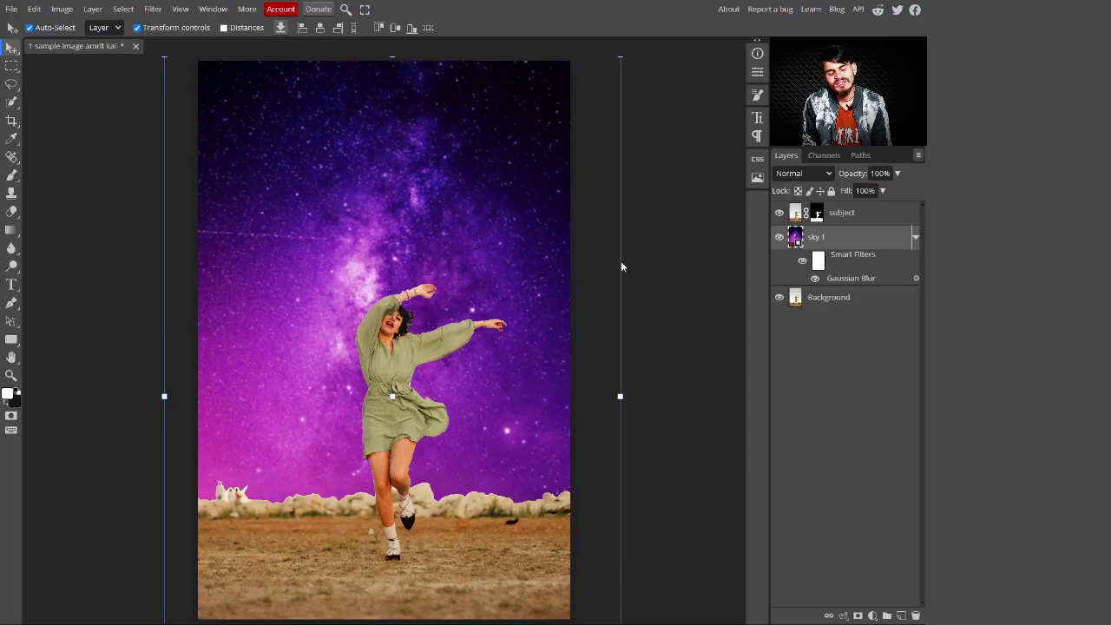
click(856, 217)
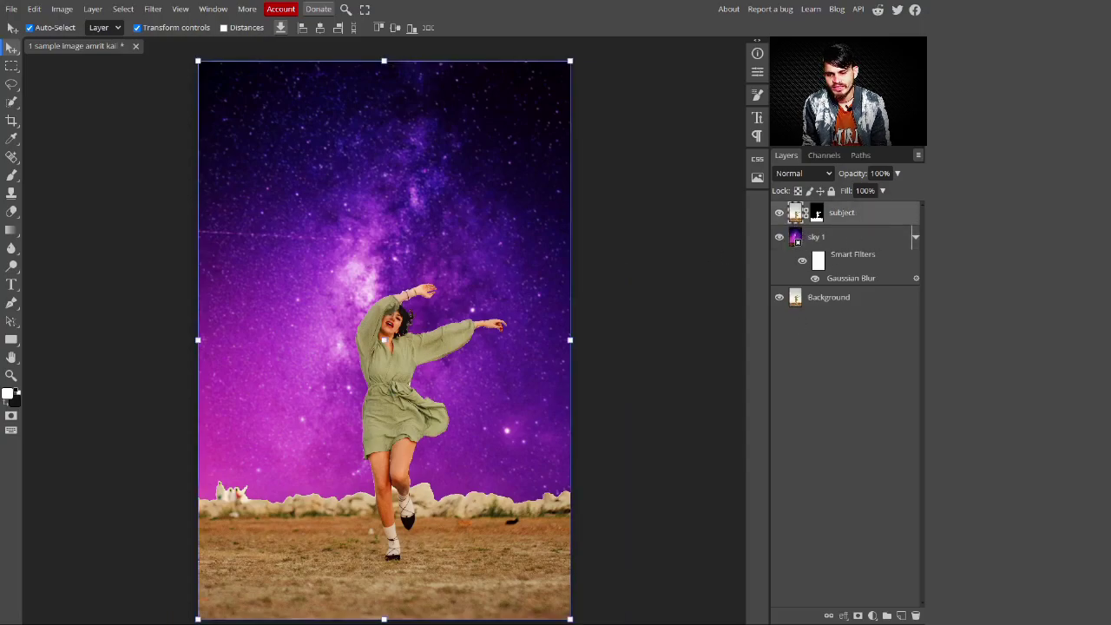
- Add a Curves adjustment layer and pull the Red midtones down
click(872, 615)
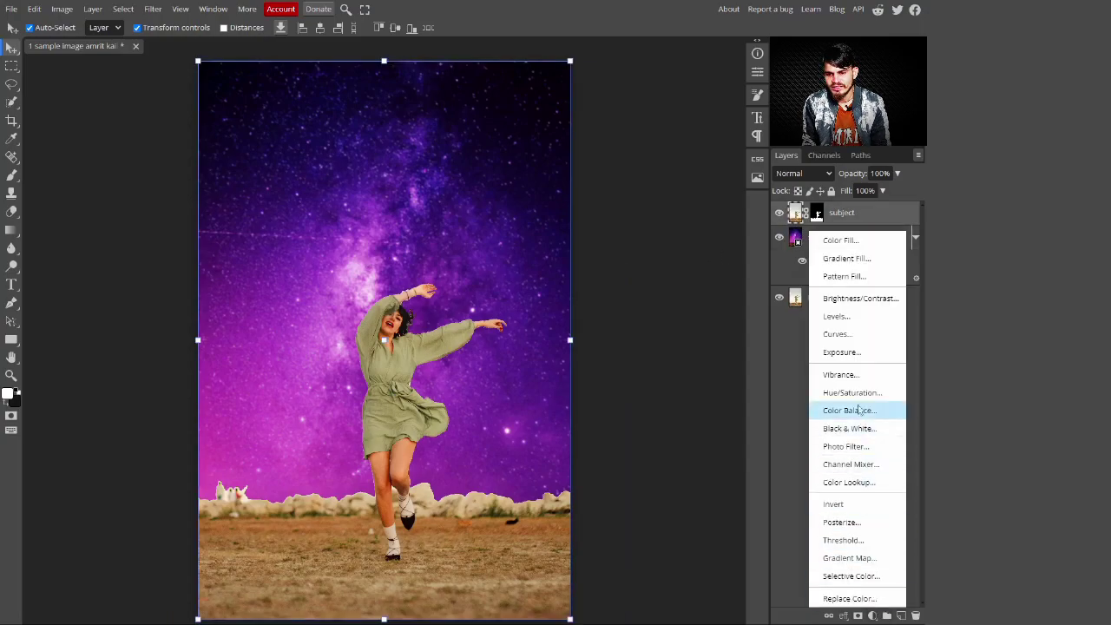
click(862, 337)
click(631, 139)
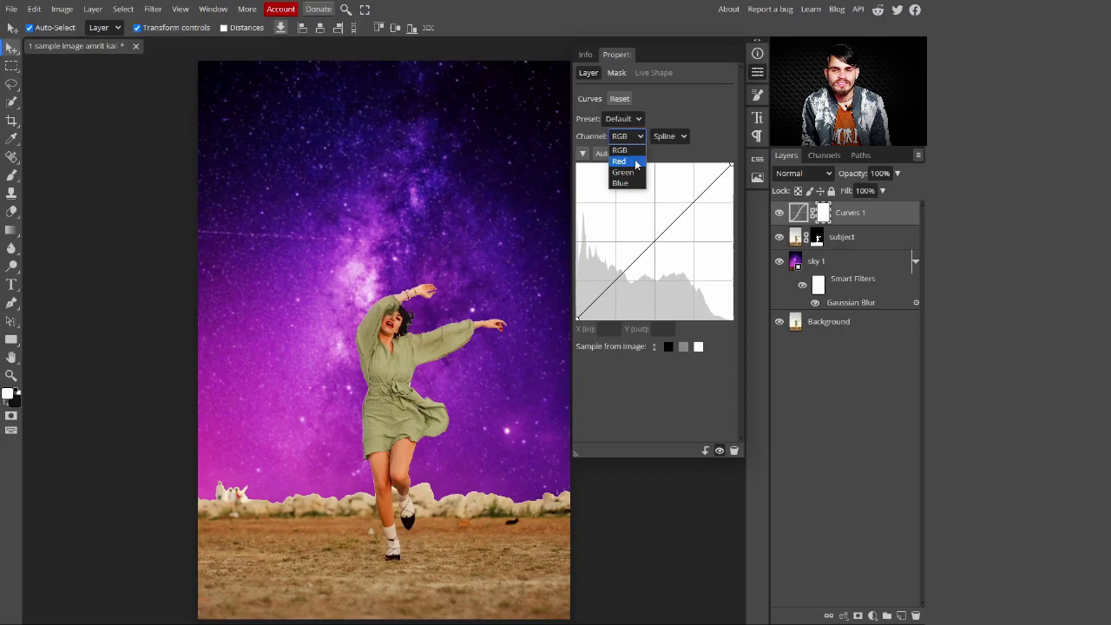
click(635, 162)
click(657, 235)
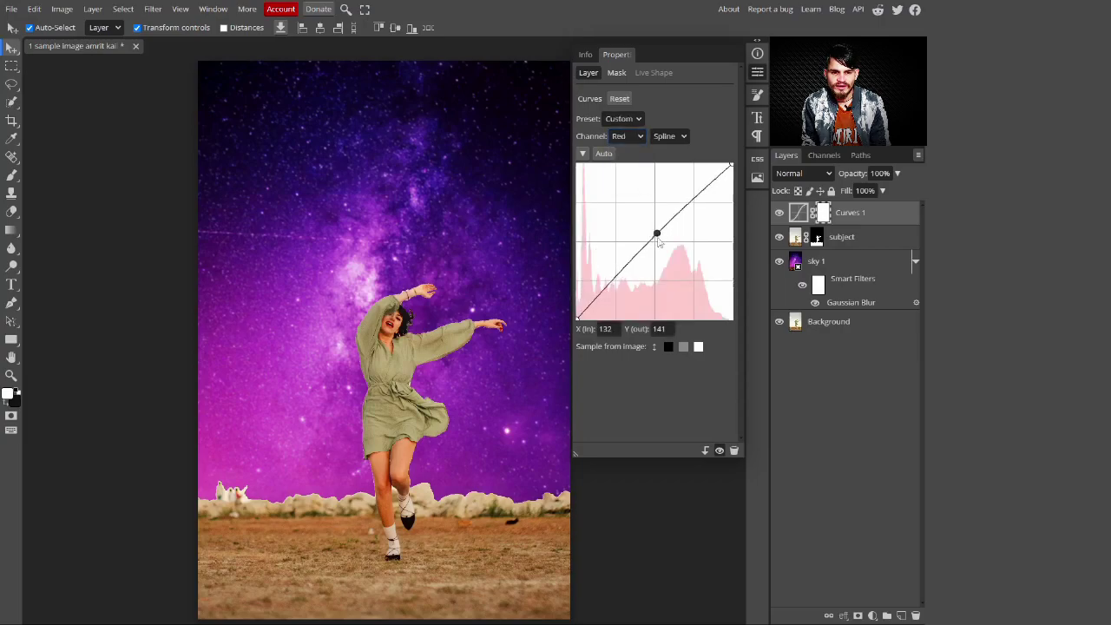
drag(659, 254, 658, 265)
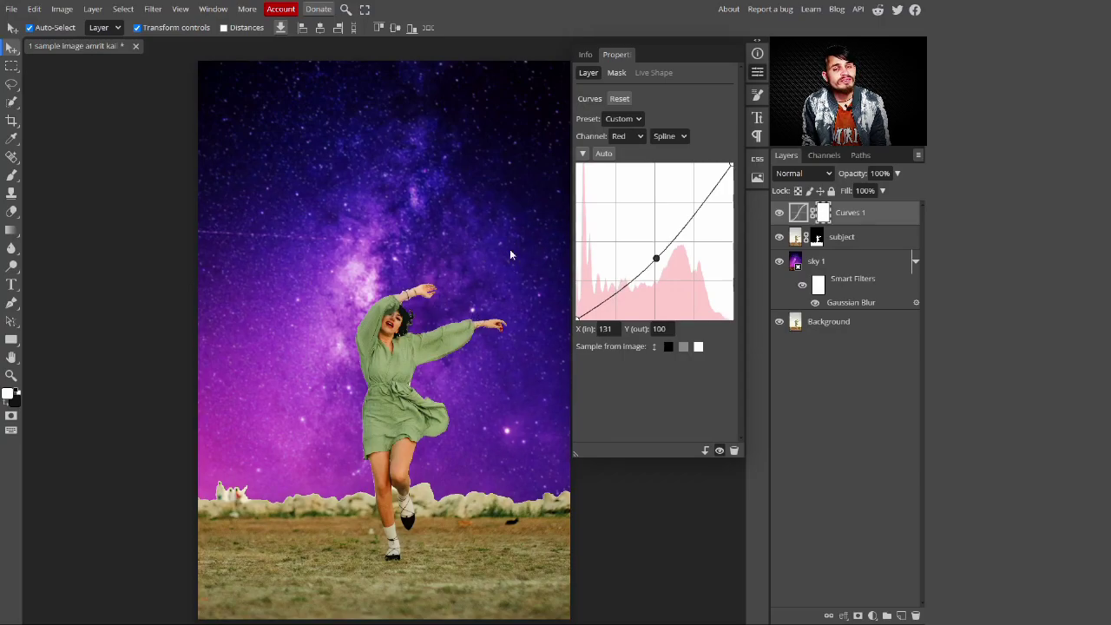
- Raise the Blue curve to boost blue in the image
click(634, 136)
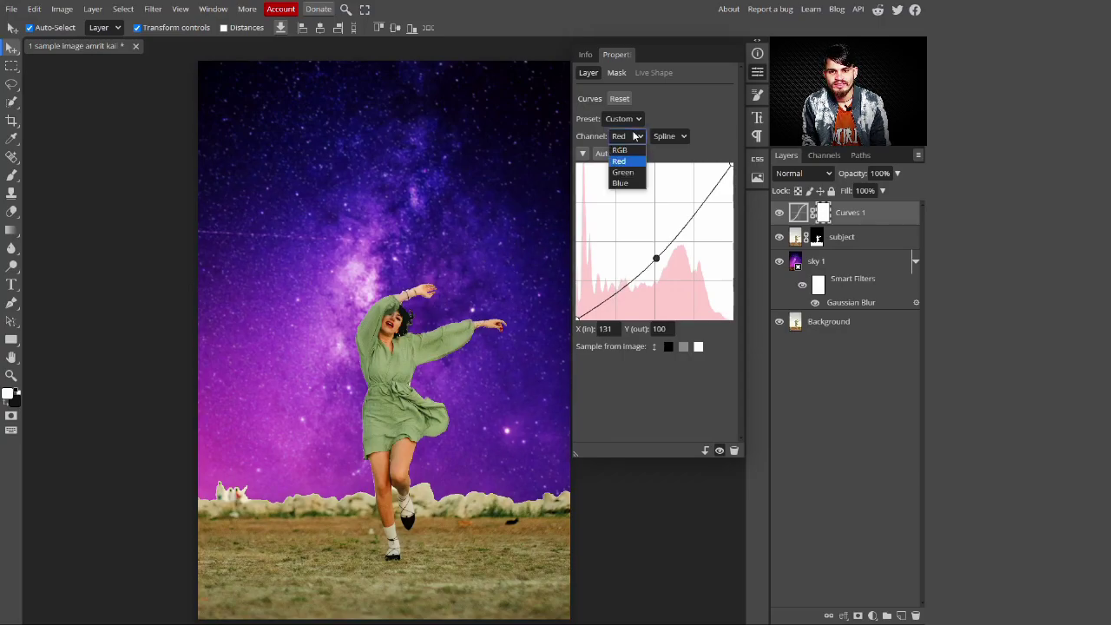
click(626, 184)
click(652, 242)
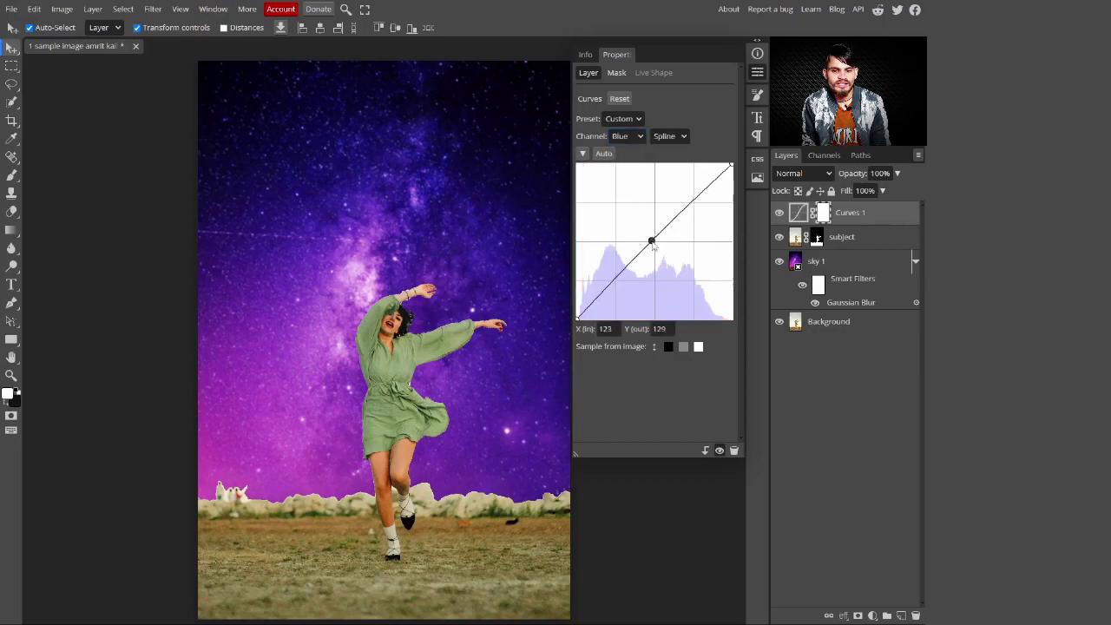
drag(654, 247, 626, 241)
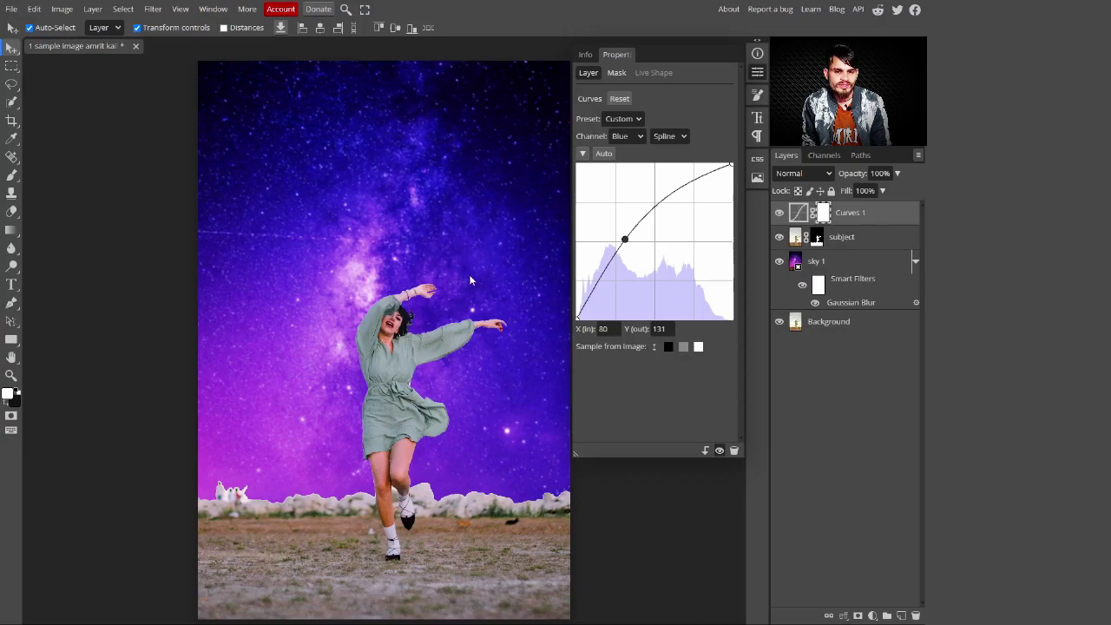
drag(625, 240, 622, 241)
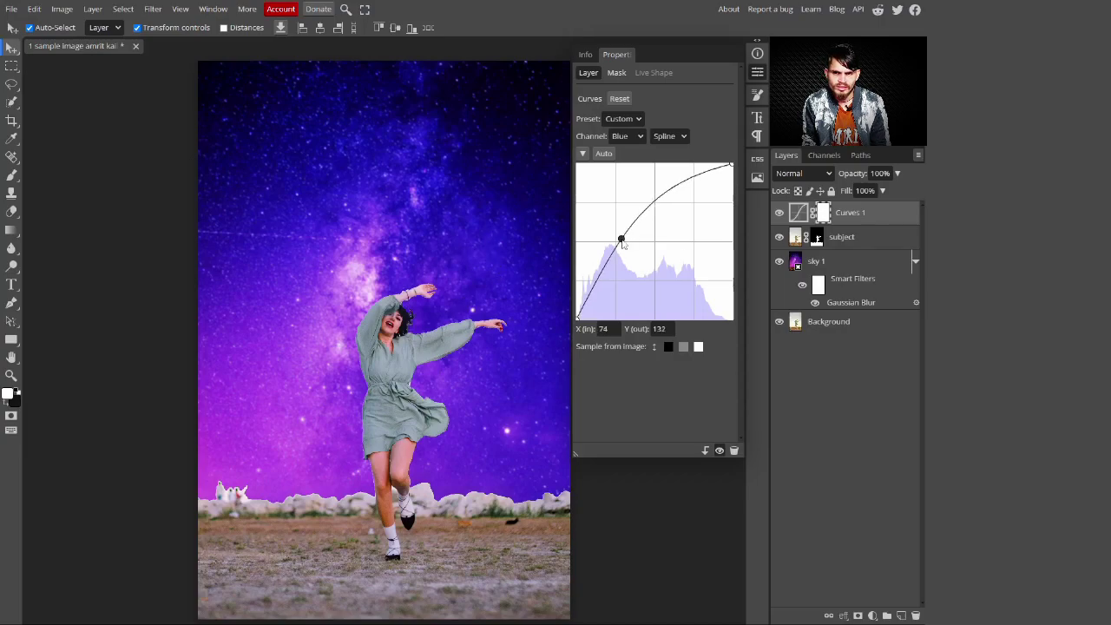
- Clip Curves 1 to the subject layer, comparing it briefly unclipped
right_click(897, 221)
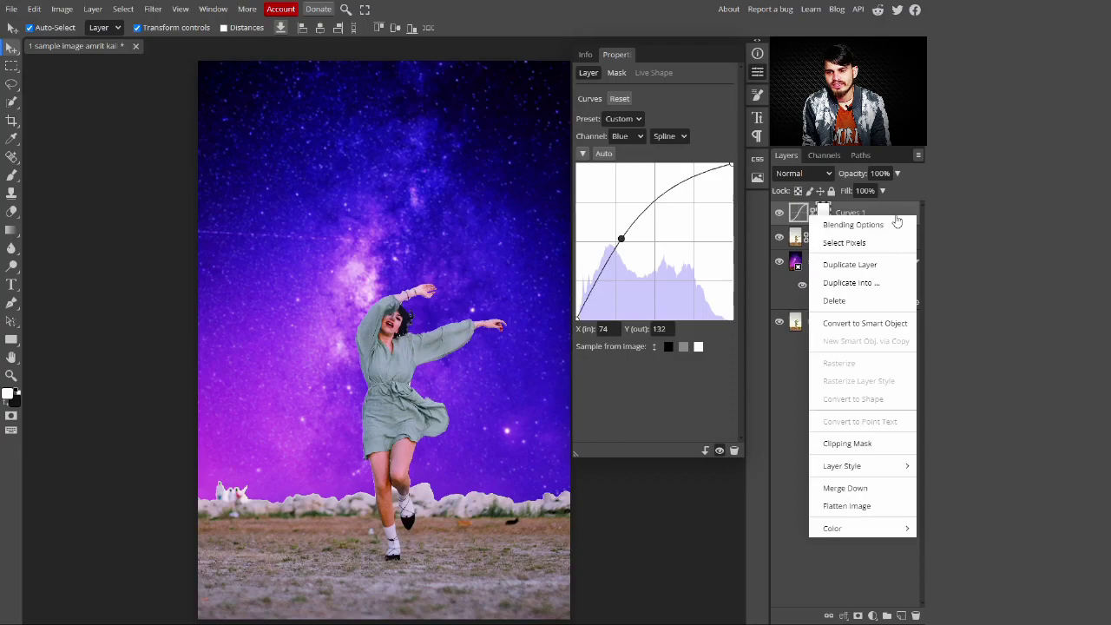
click(847, 443)
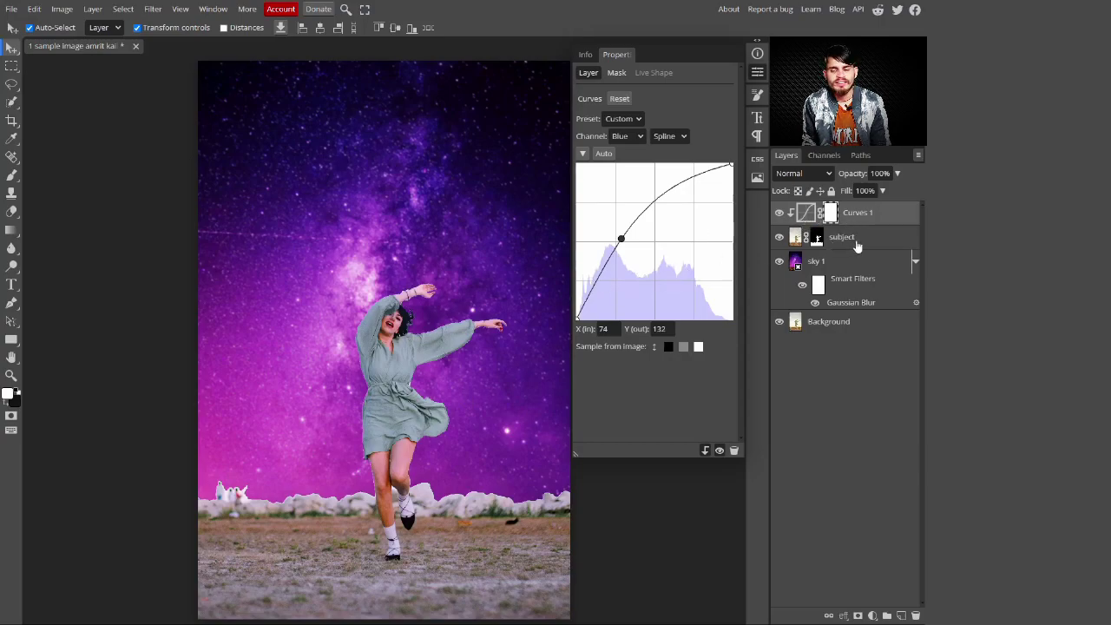
click(705, 451)
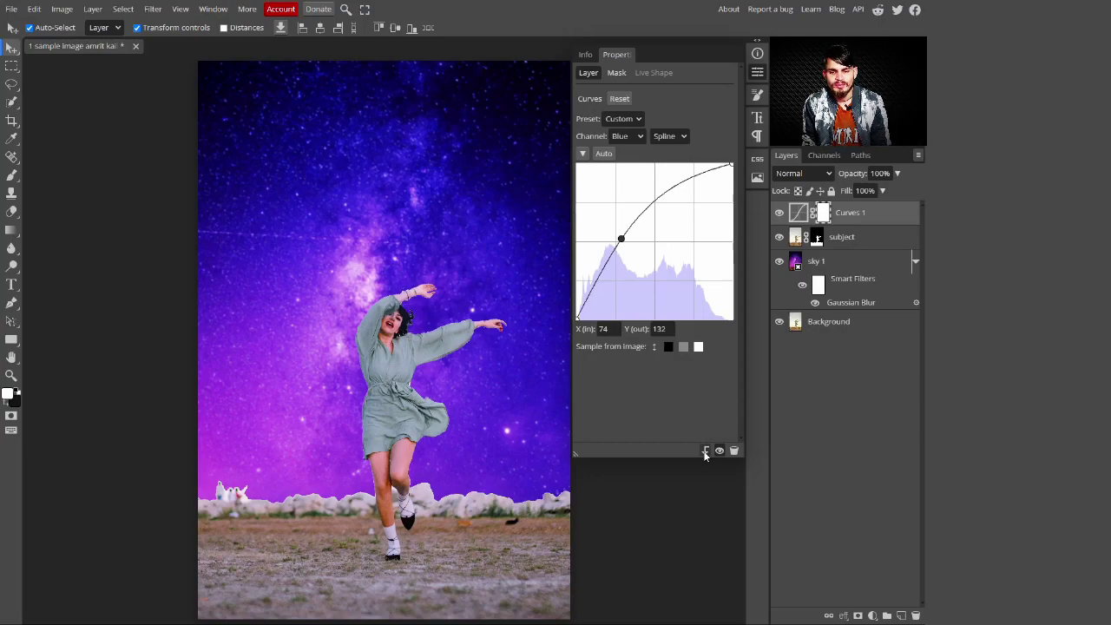
click(705, 451)
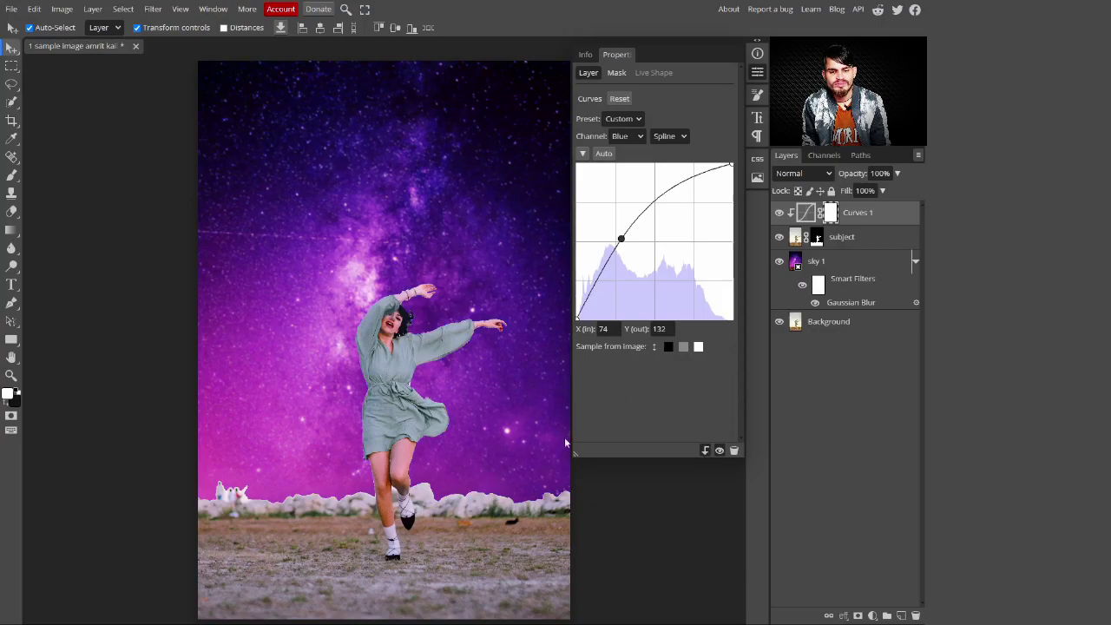
- Pull the Green curve down to make the woman more magenta
click(622, 137)
click(623, 172)
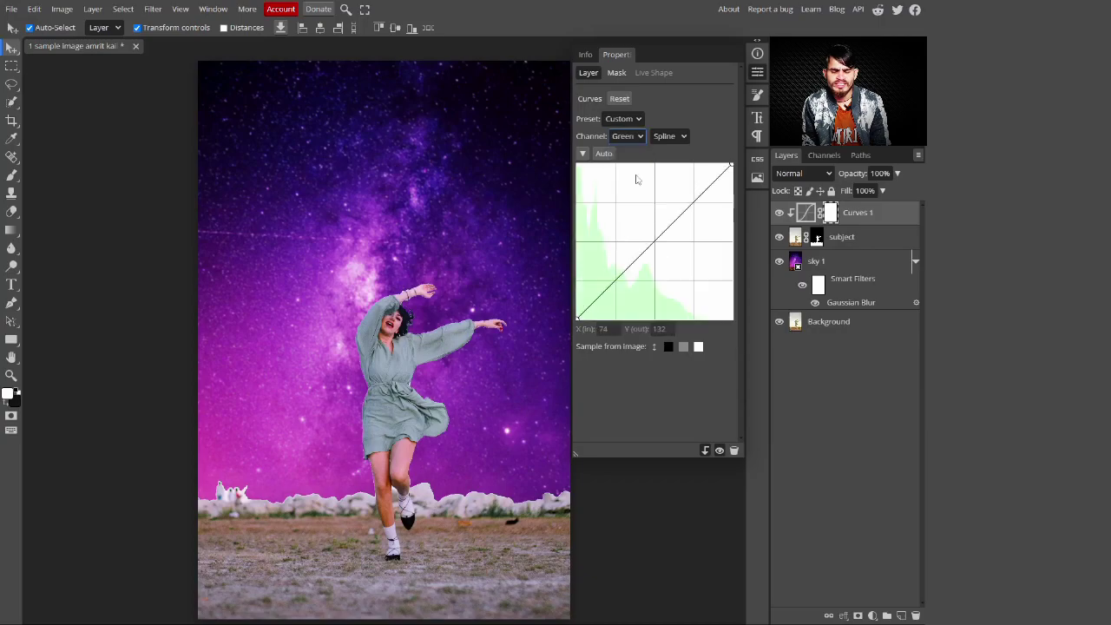
click(649, 248)
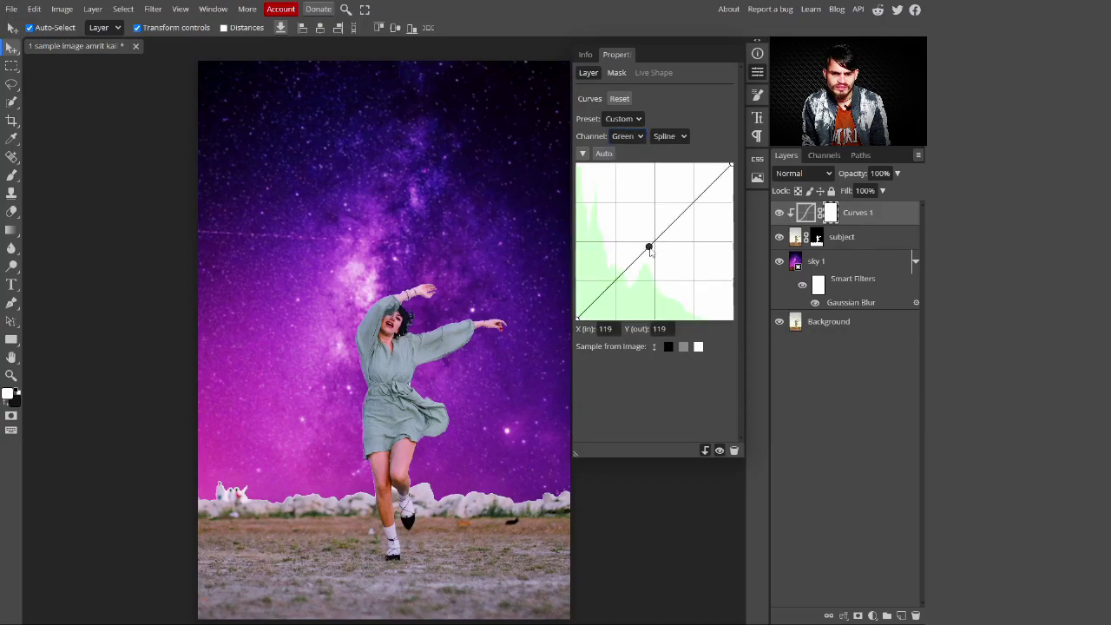
mouse_move(649, 249)
mouse_down()
mouse_move(648, 270)
mouse_move(638, 258)
mouse_move(651, 265)
mouse_up()
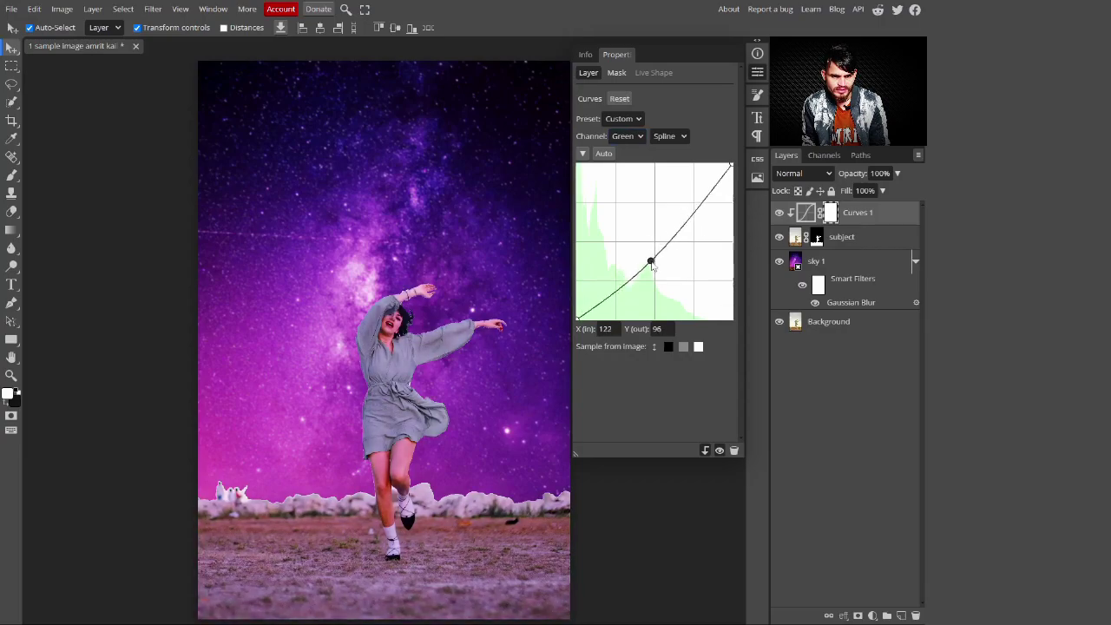
drag(651, 263, 655, 259)
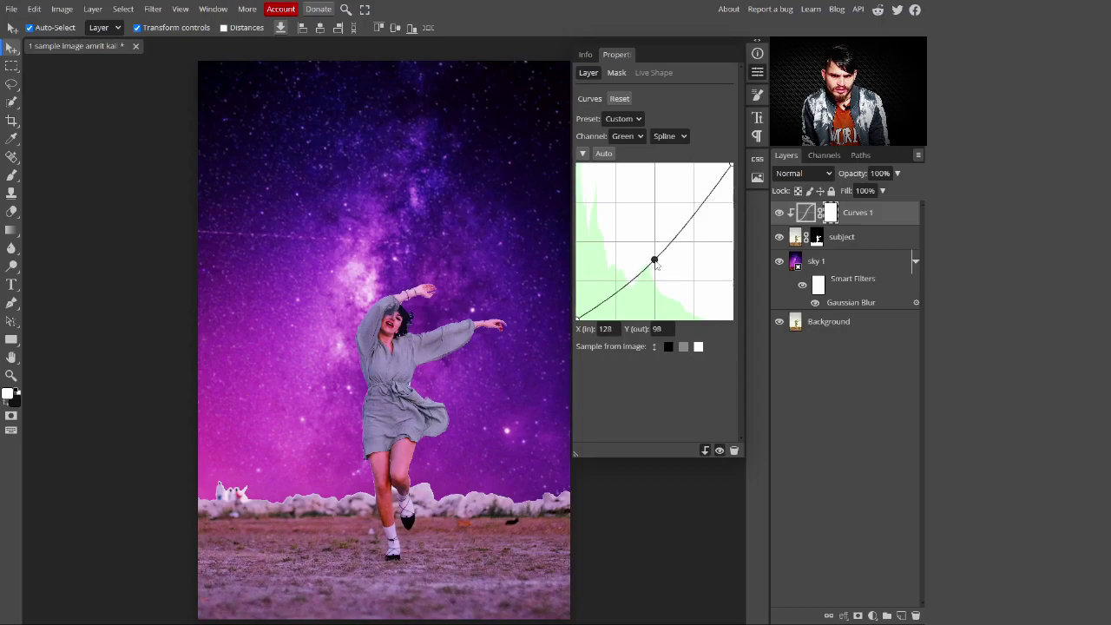
- Raise the Blue curve further to 61 in, 124 out, and close Properties
click(638, 137)
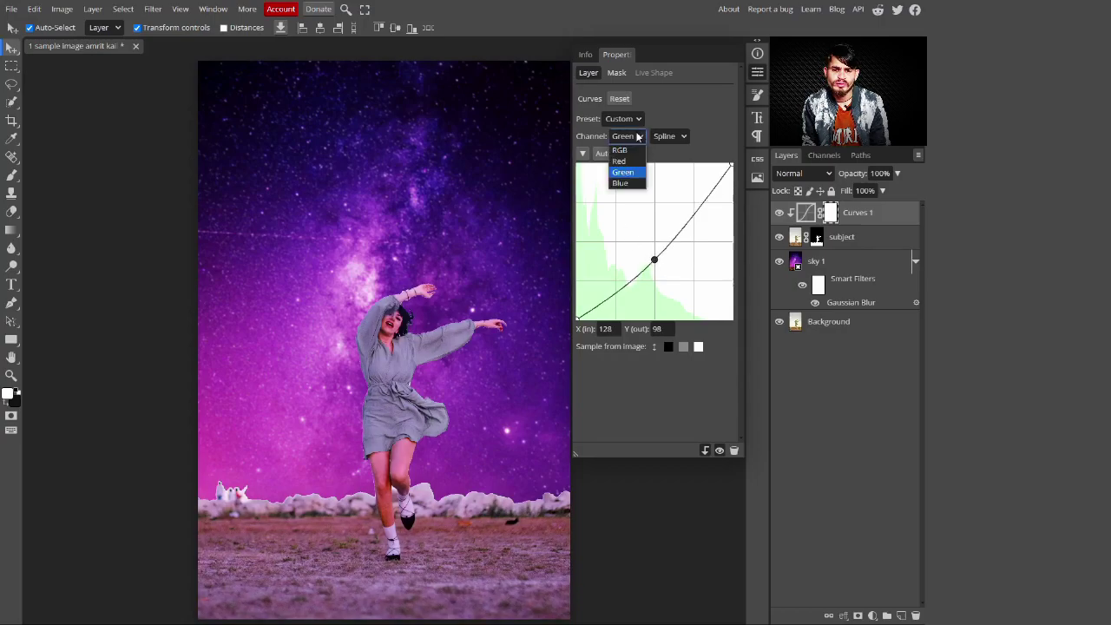
click(620, 183)
drag(627, 230, 613, 247)
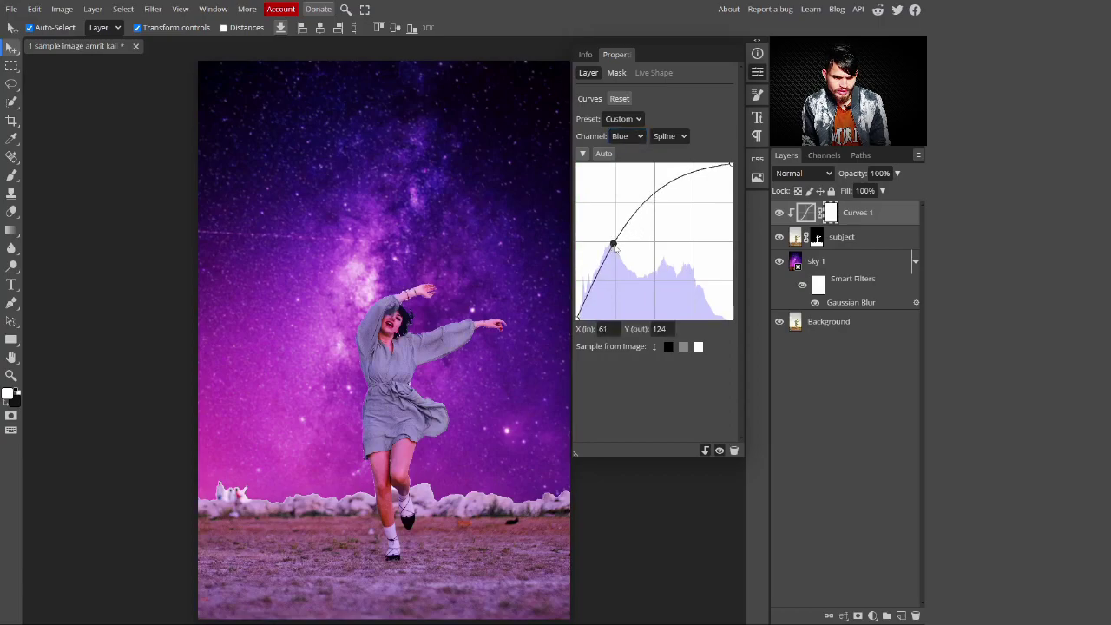
click(757, 72)
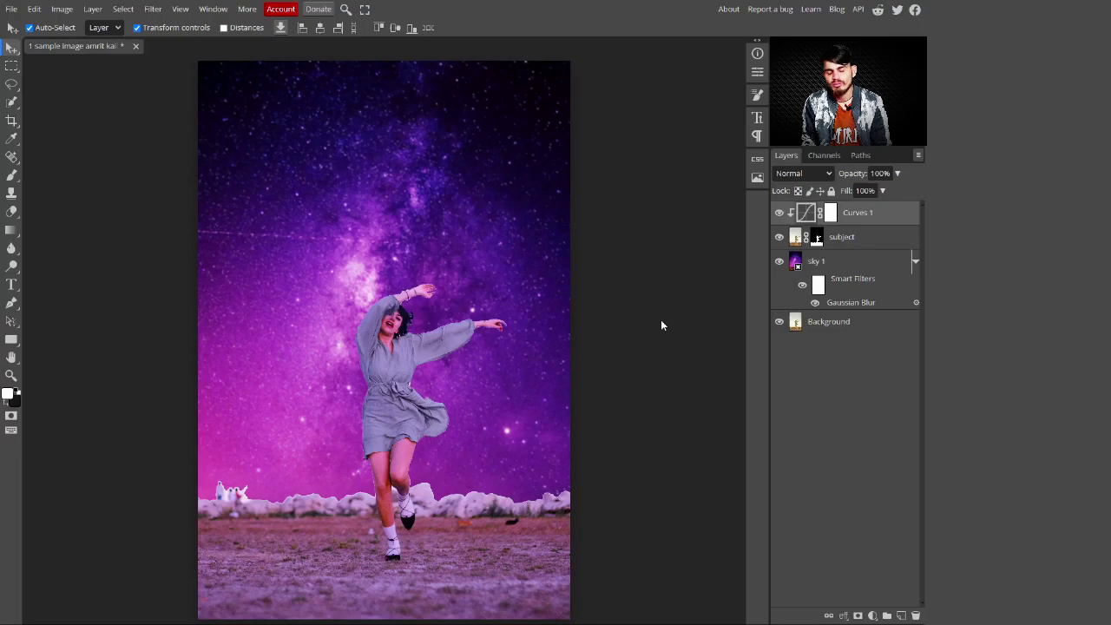
click(873, 616)
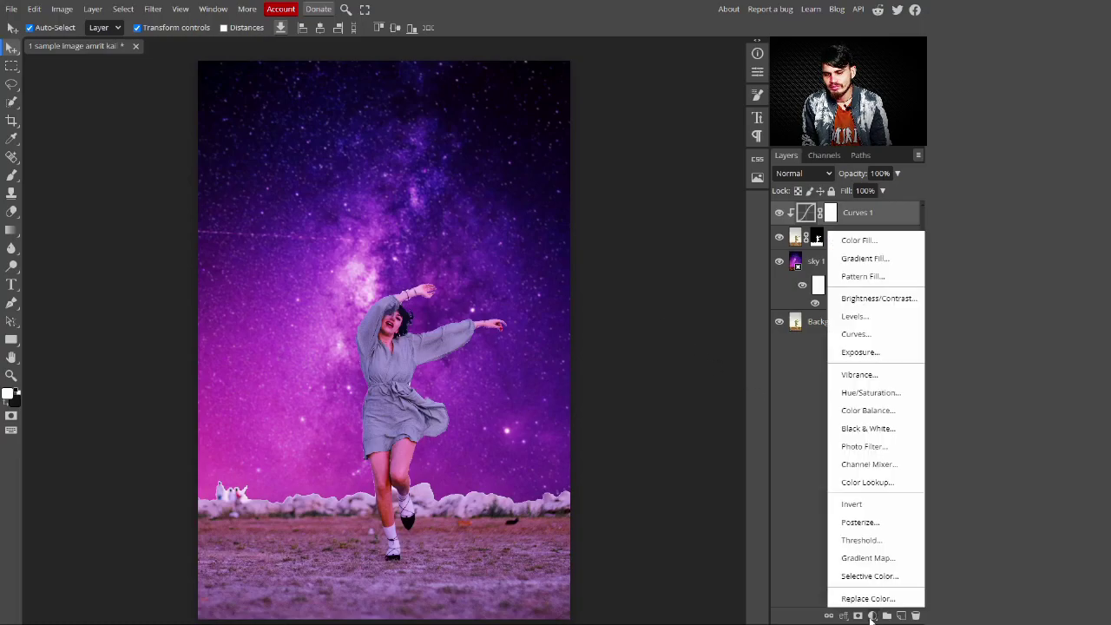
- Add a Brightness/Contrast adjustment layer with Brightness set to -23
click(876, 299)
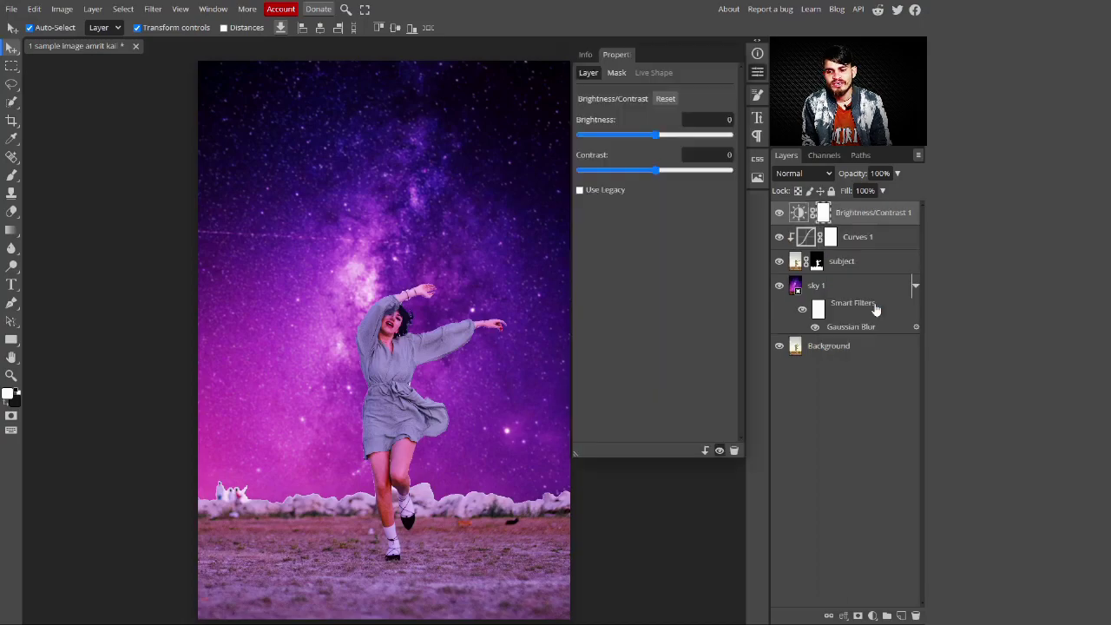
click(643, 136)
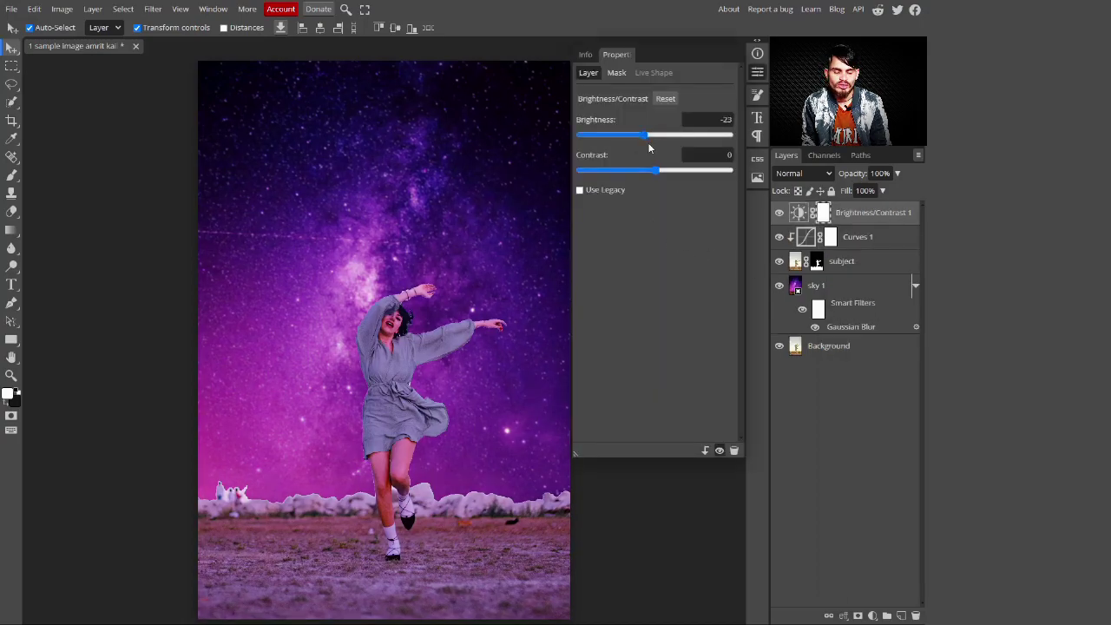
click(730, 120)
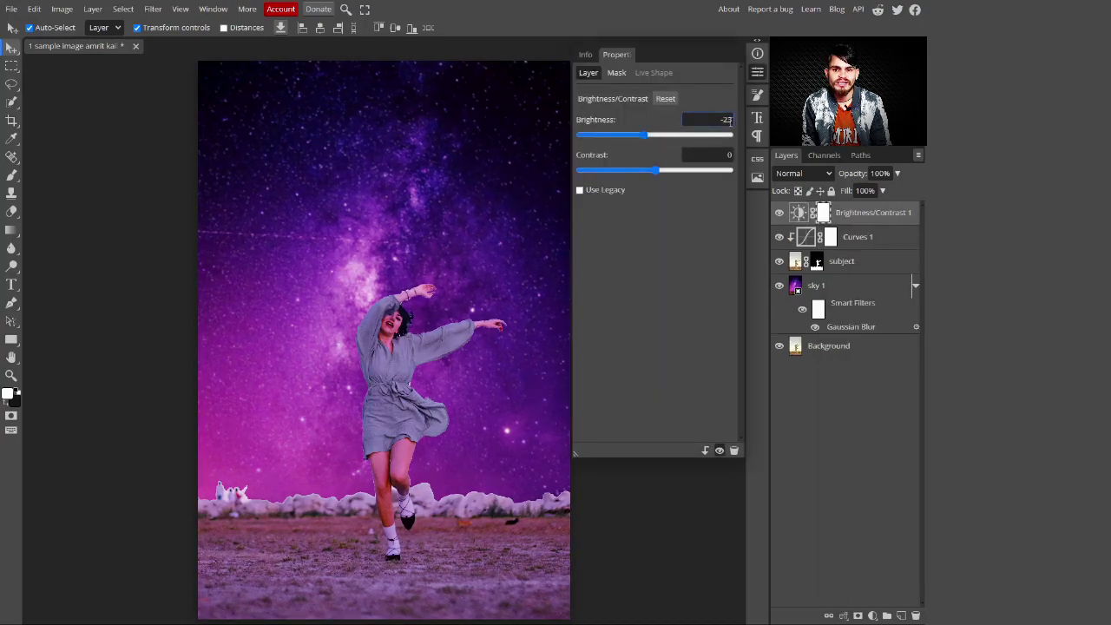
click(756, 72)
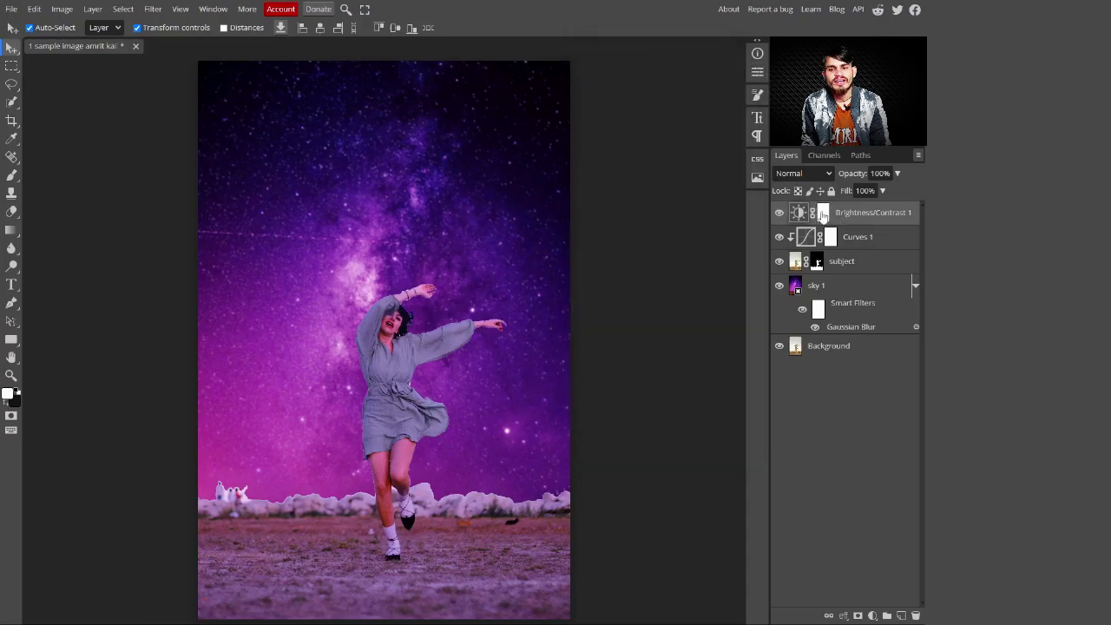
- Target the Brightness/Contrast 1 mask with black as the foreground brush colour
click(822, 213)
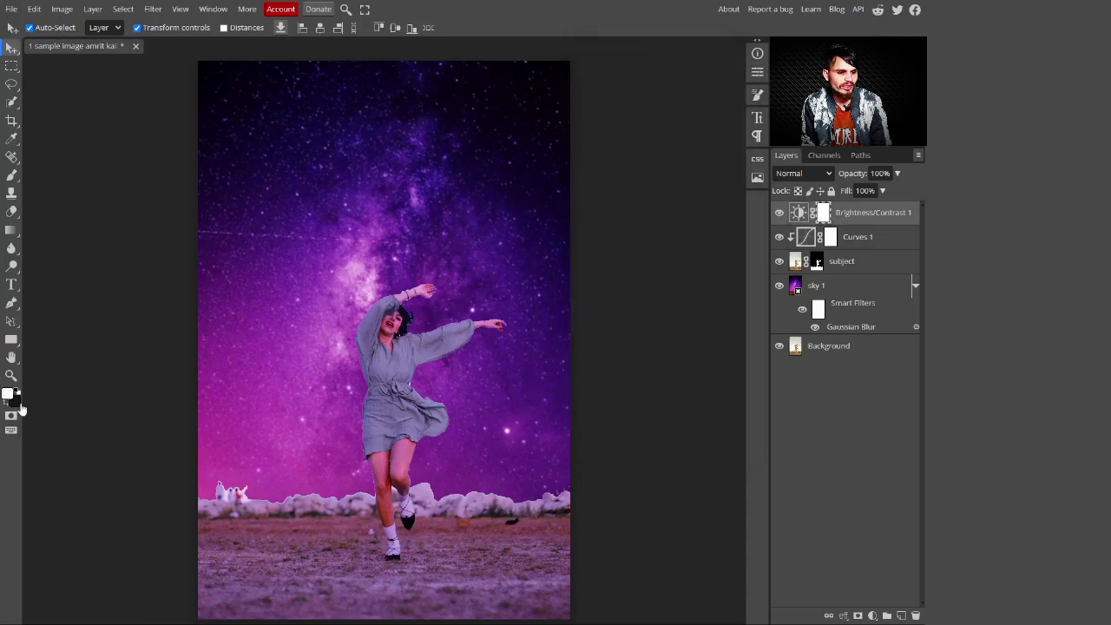
click(8, 404)
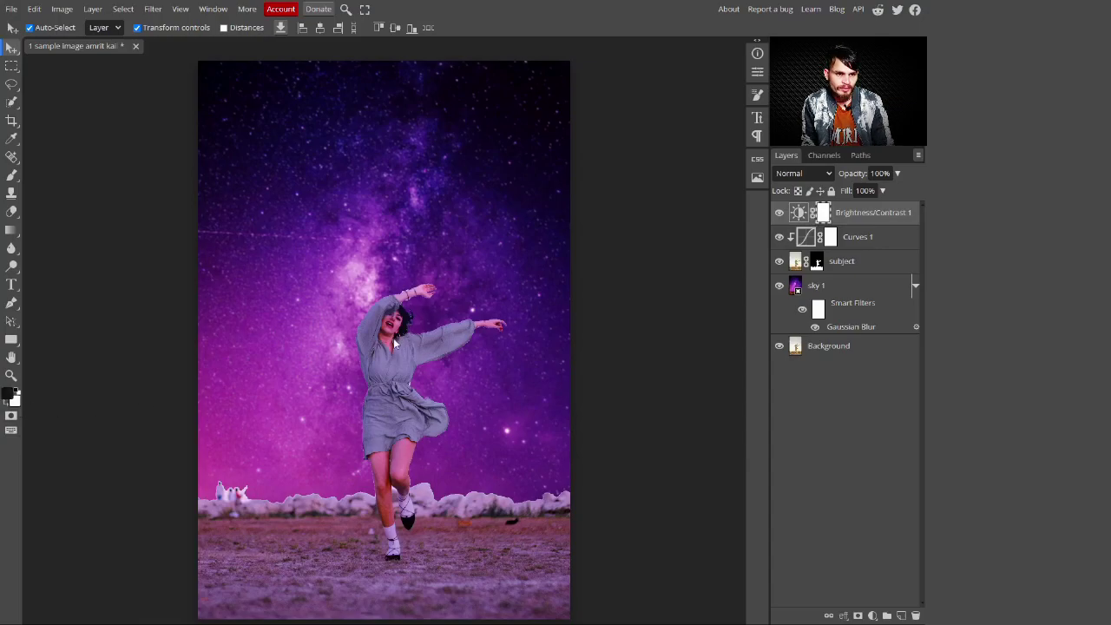
click(11, 174)
- Choose a soft round 0% hardness brush and paint the darkening off the woman's face
click(32, 30)
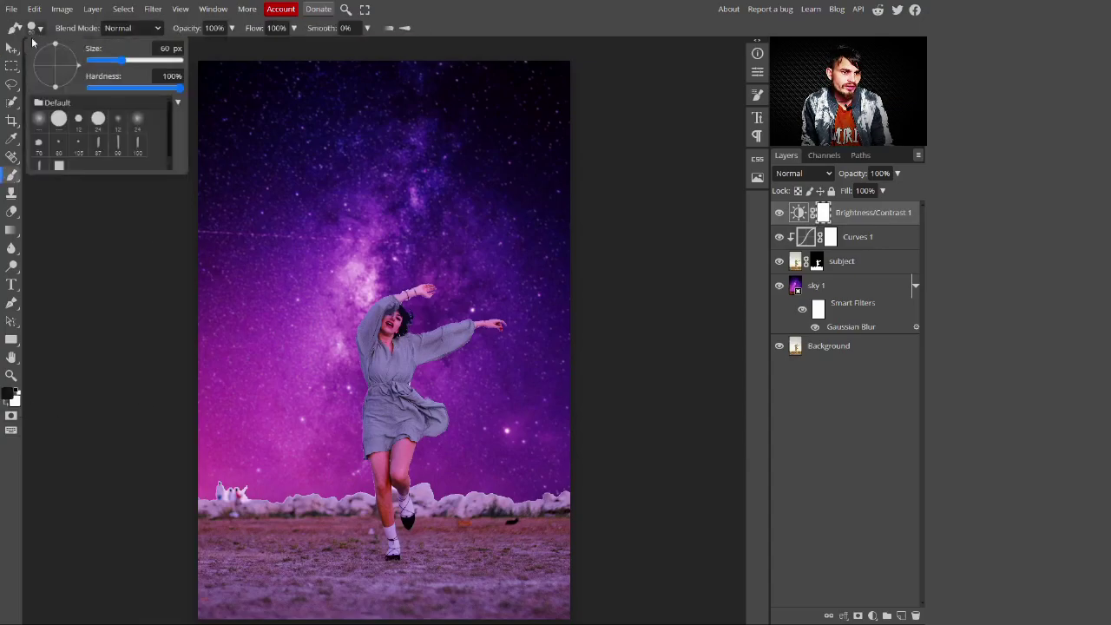
click(39, 120)
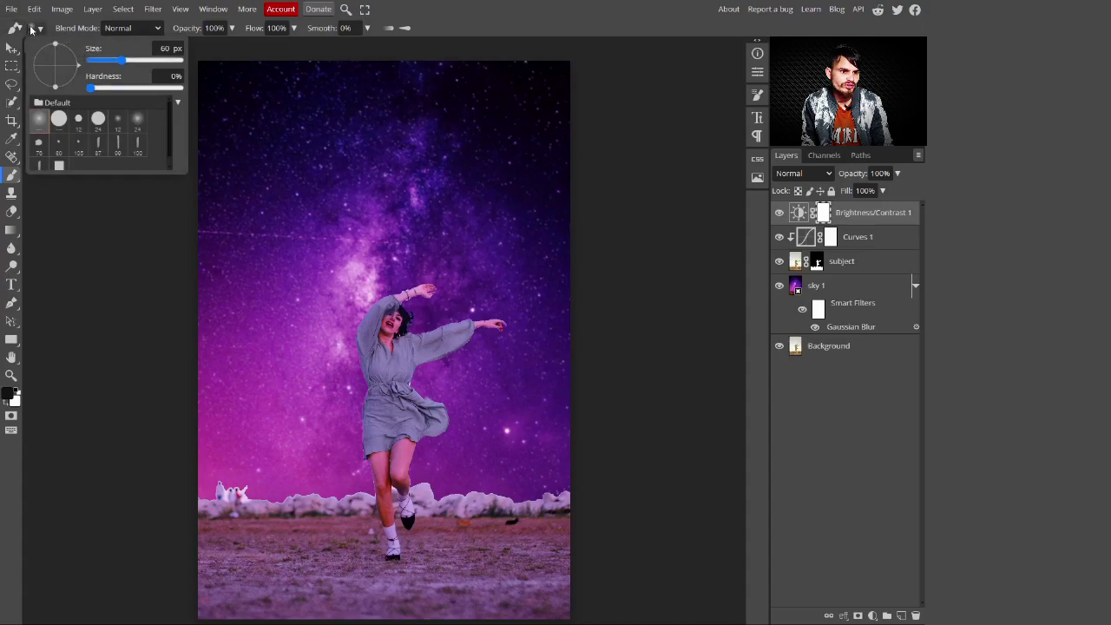
click(32, 30)
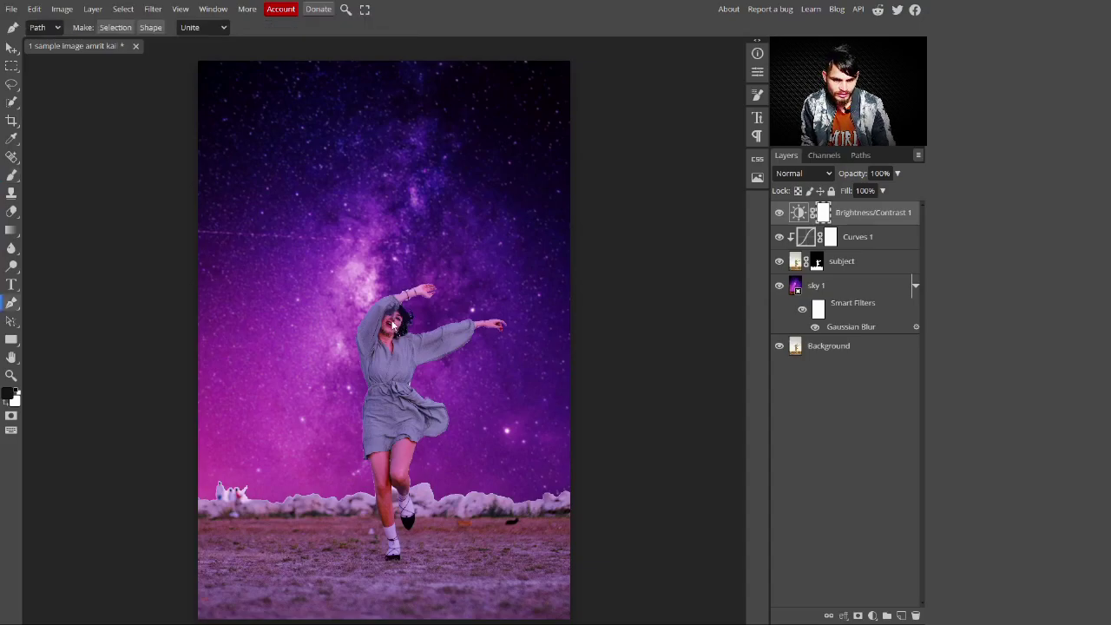
mouse_move(395, 323)
mouse_down()
mouse_move(402, 347)
mouse_move(390, 317)
mouse_move(395, 330)
mouse_up()
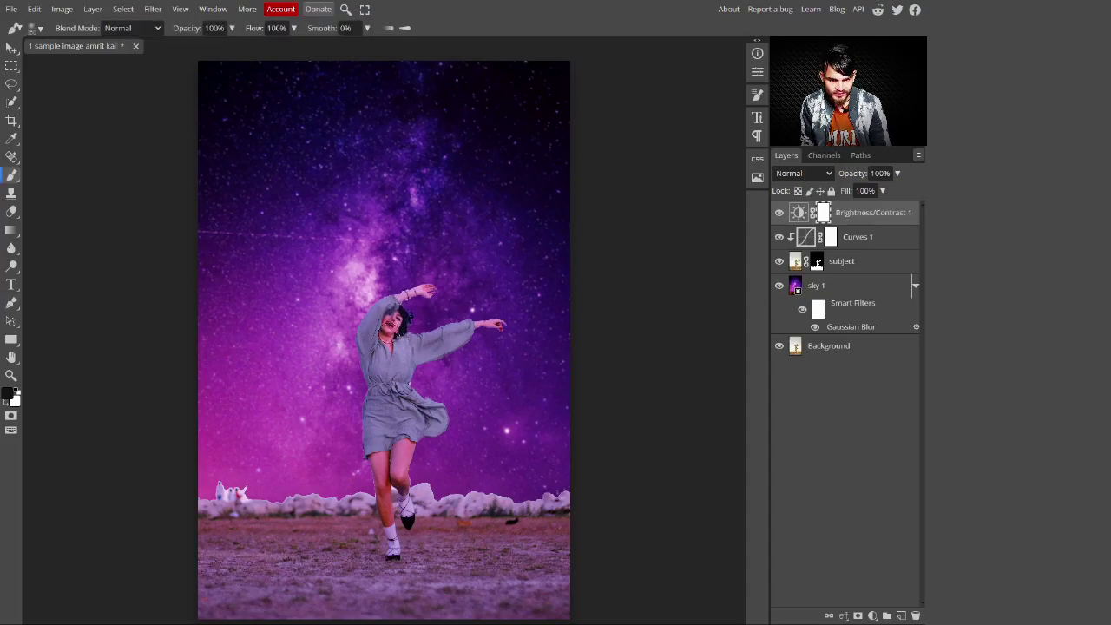
- Paint out the adjustment along the arm and torso at 79% opacity, then compare with and without it
click(295, 28)
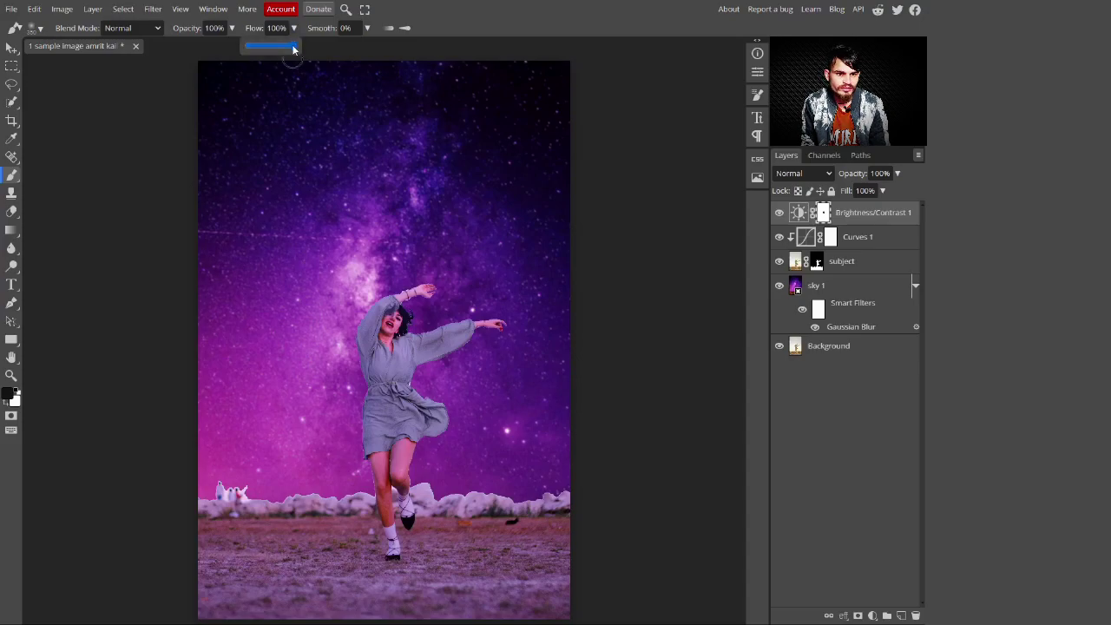
click(232, 28)
drag(232, 46, 222, 52)
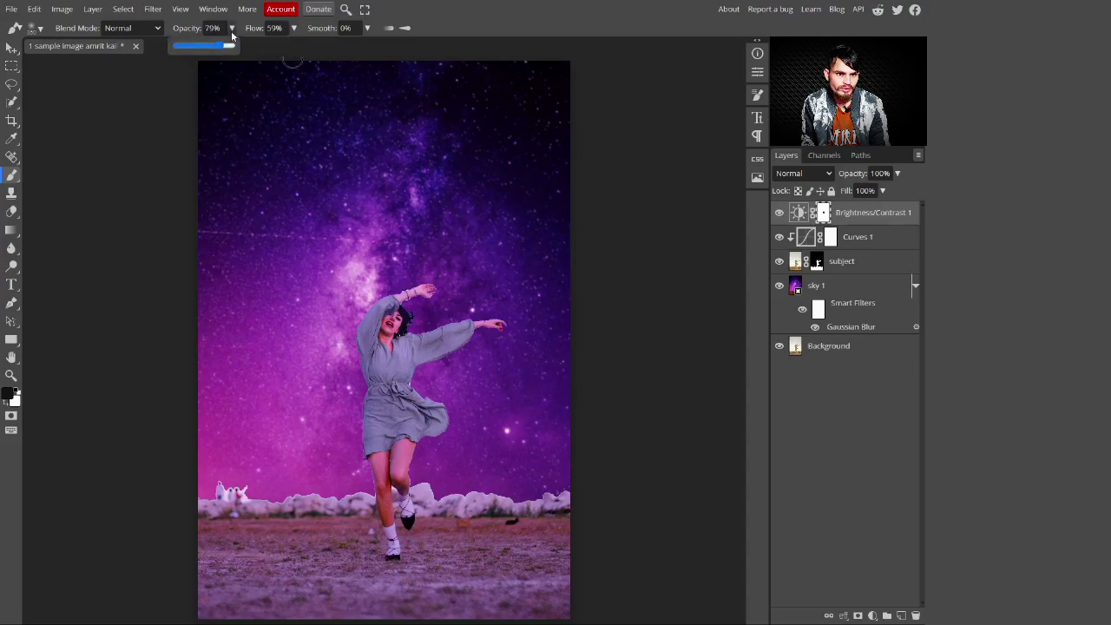
click(231, 30)
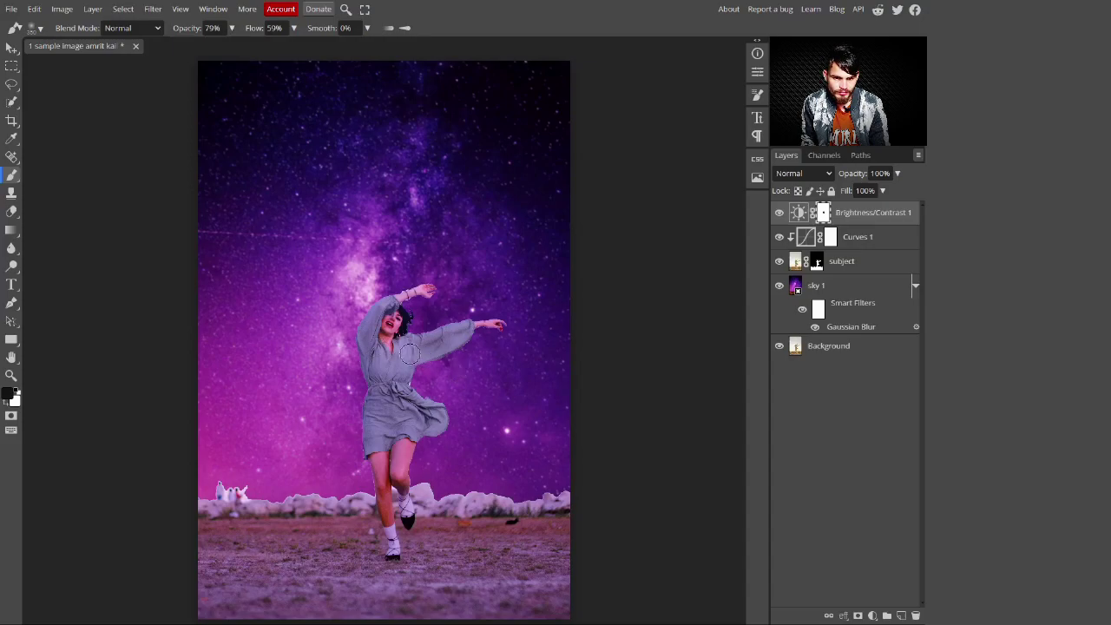
drag(492, 323, 499, 325)
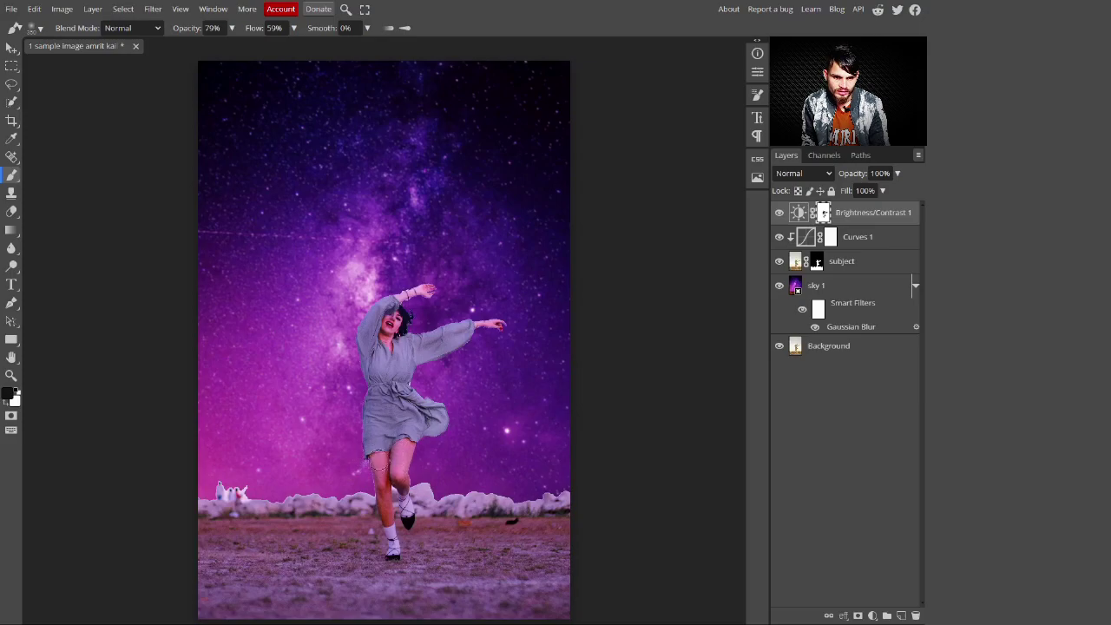
click(780, 213)
click(780, 213)
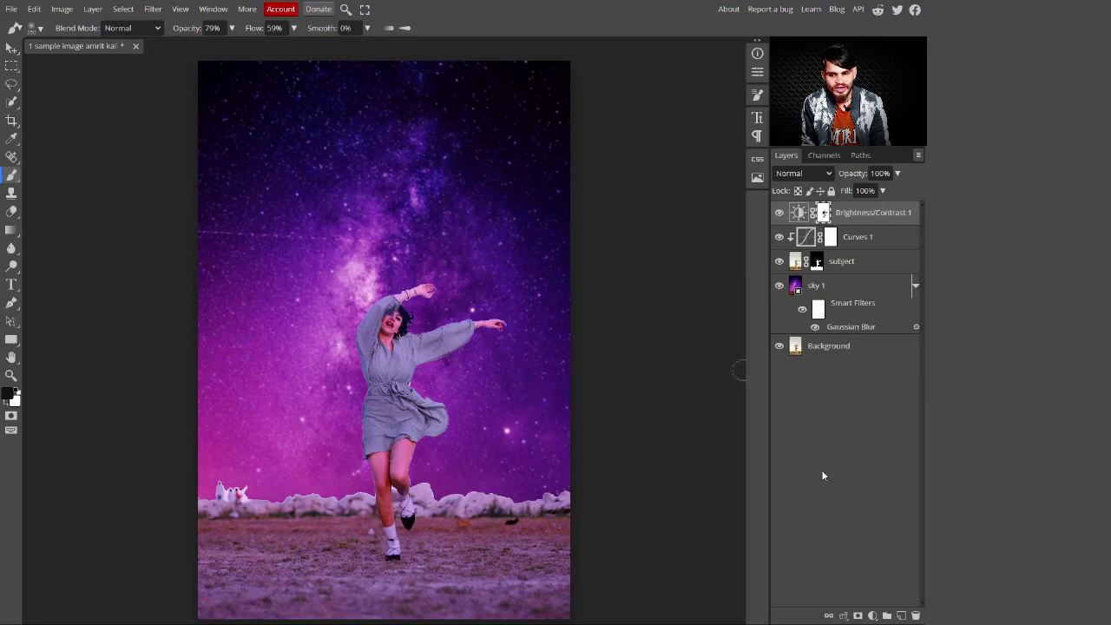
- Add a new empty layer and pick a white Hard Round brush
click(902, 615)
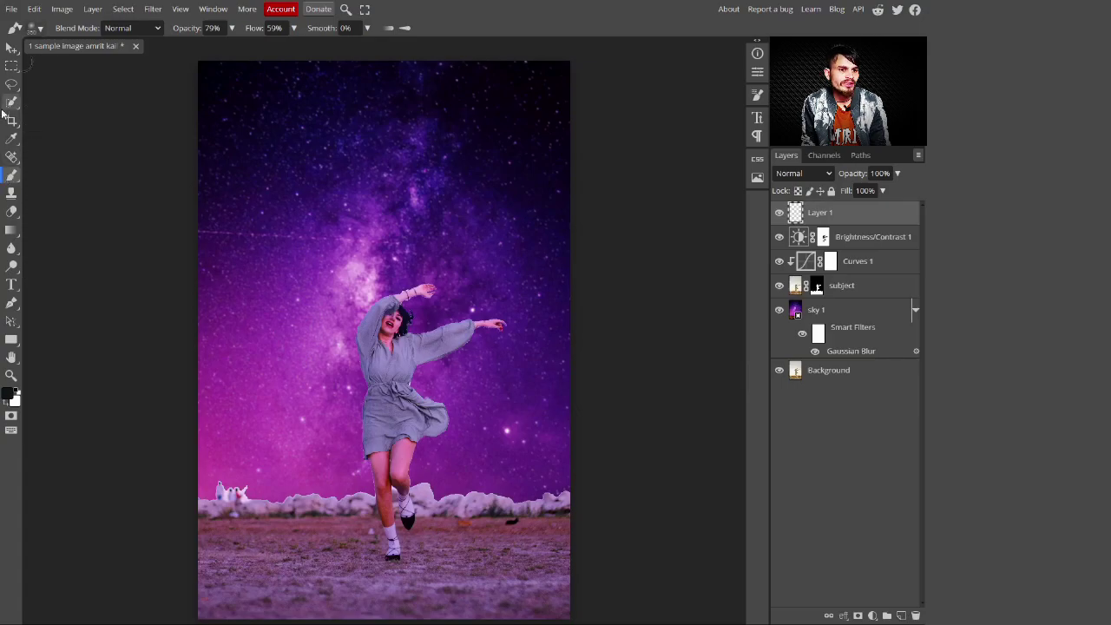
click(40, 29)
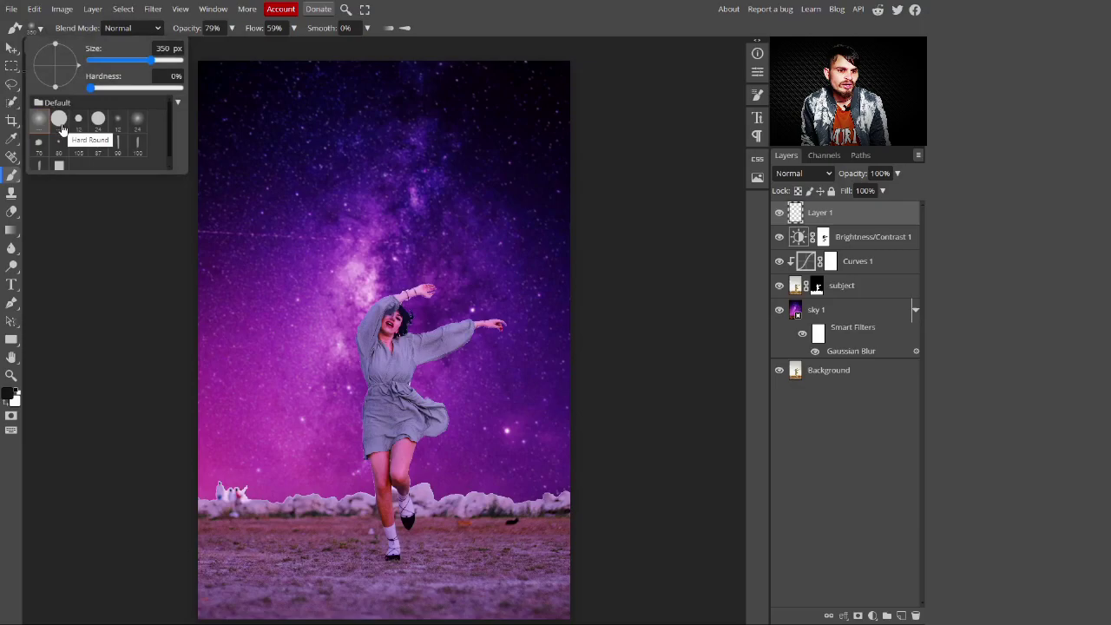
click(59, 120)
click(39, 30)
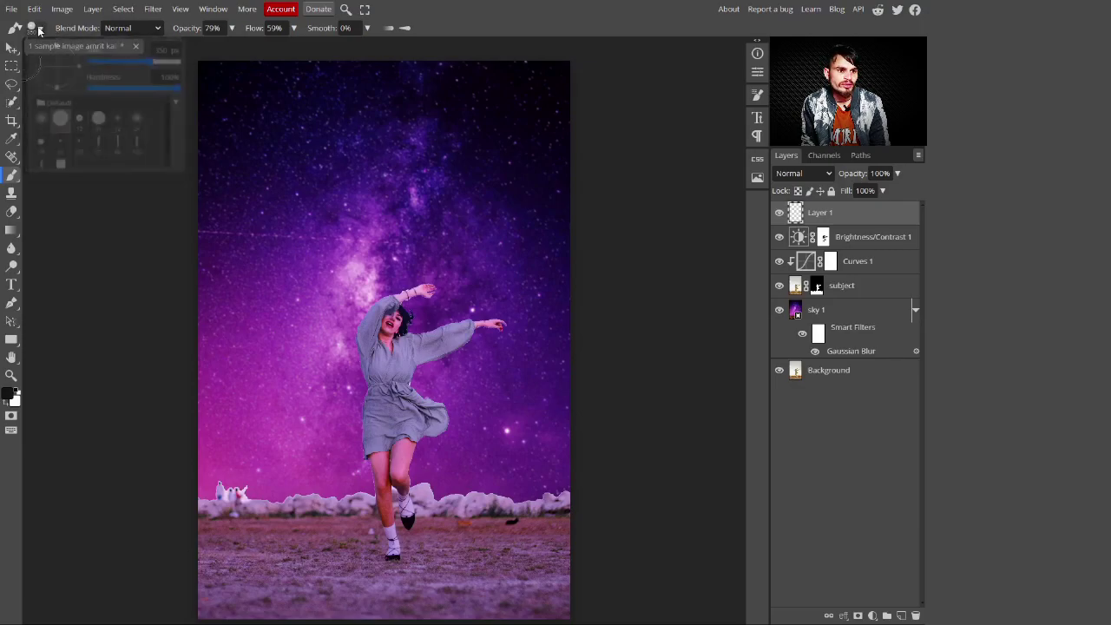
key(x)
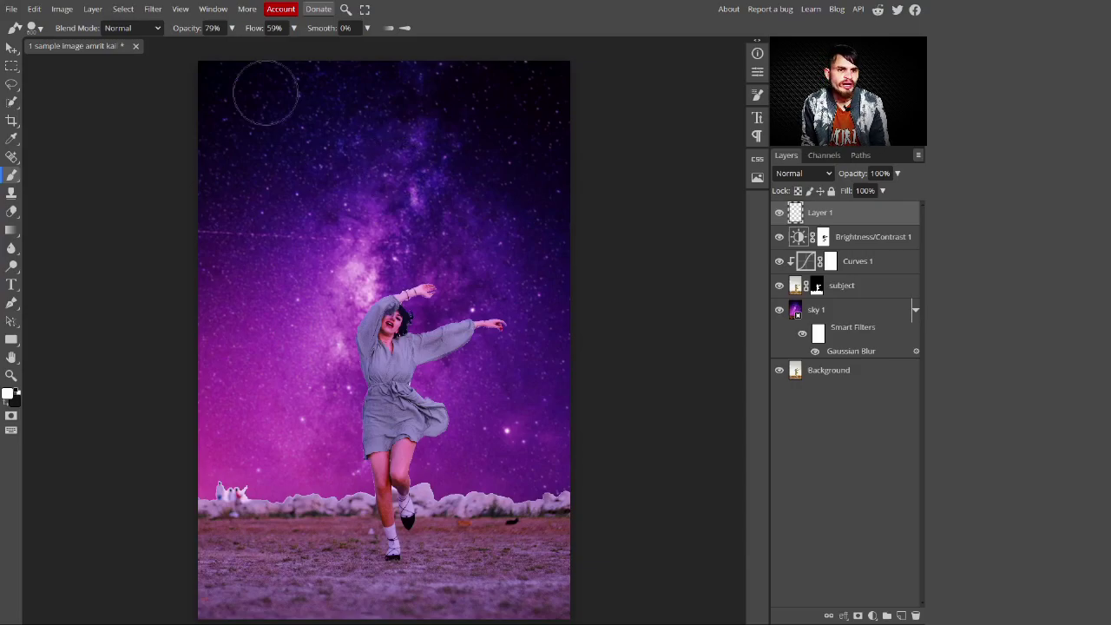
- Set brush opacity to 100% and stamp a solid white moon disc in the sky
click(232, 29)
drag(225, 48, 300, 47)
click(293, 28)
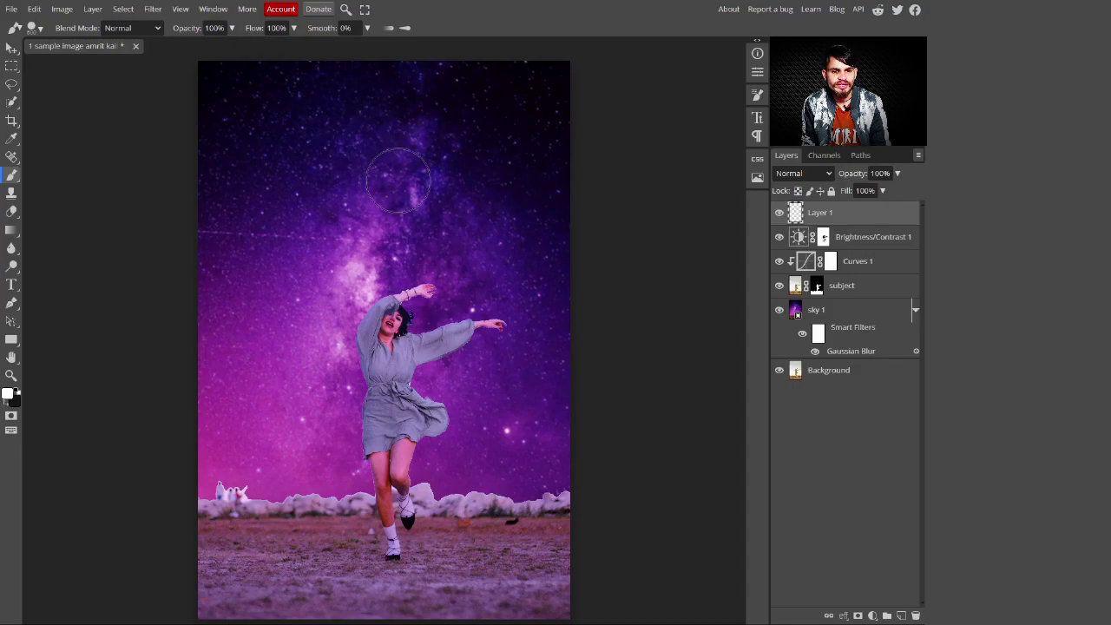
click(399, 181)
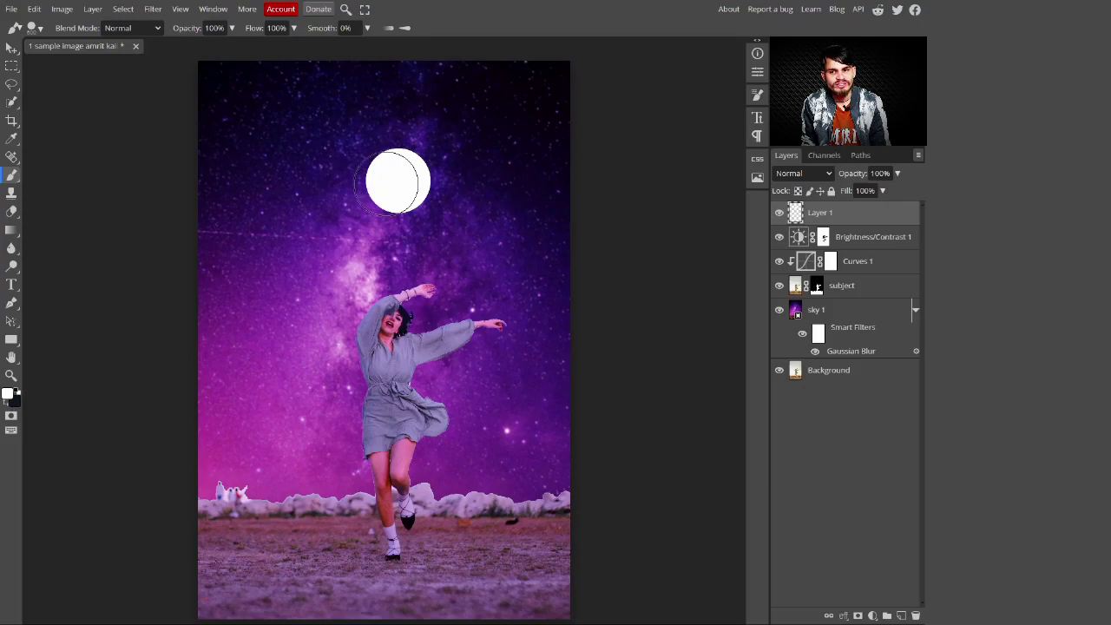
- Rename Layer 1 to moon, convert it to a smart object, and nudge it slightly upward
double_click(824, 215)
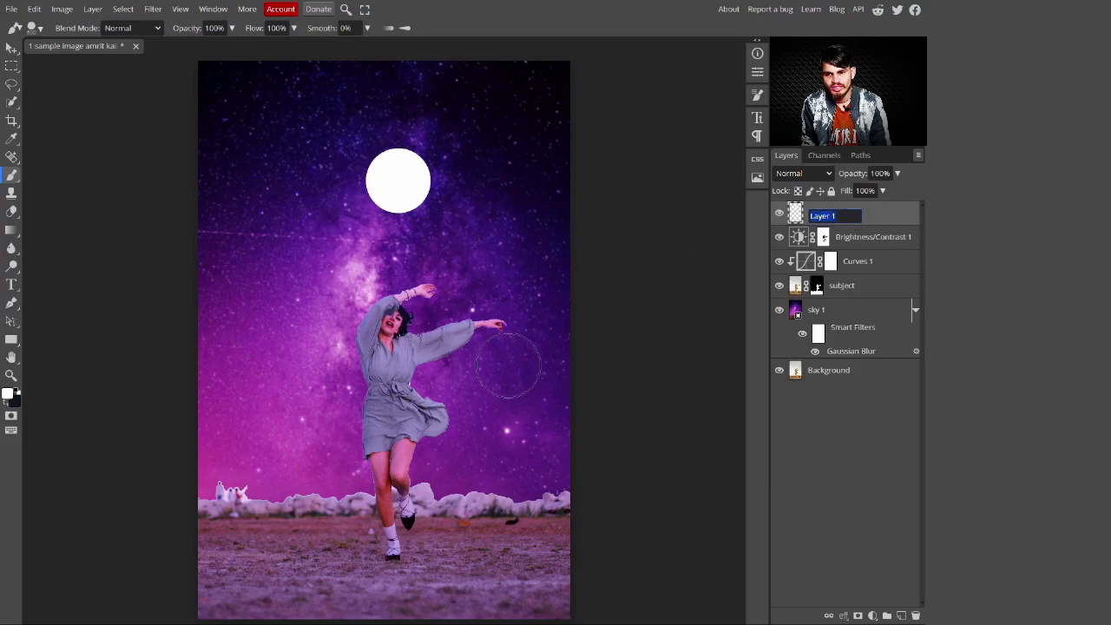
text(moon)
key(Return)
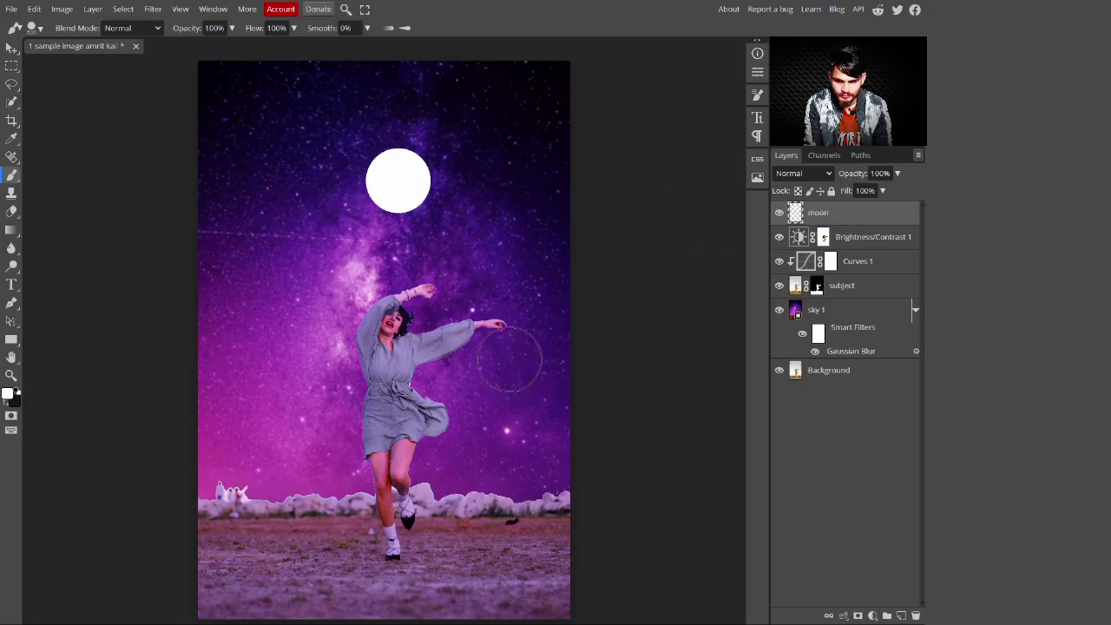
right_click(863, 215)
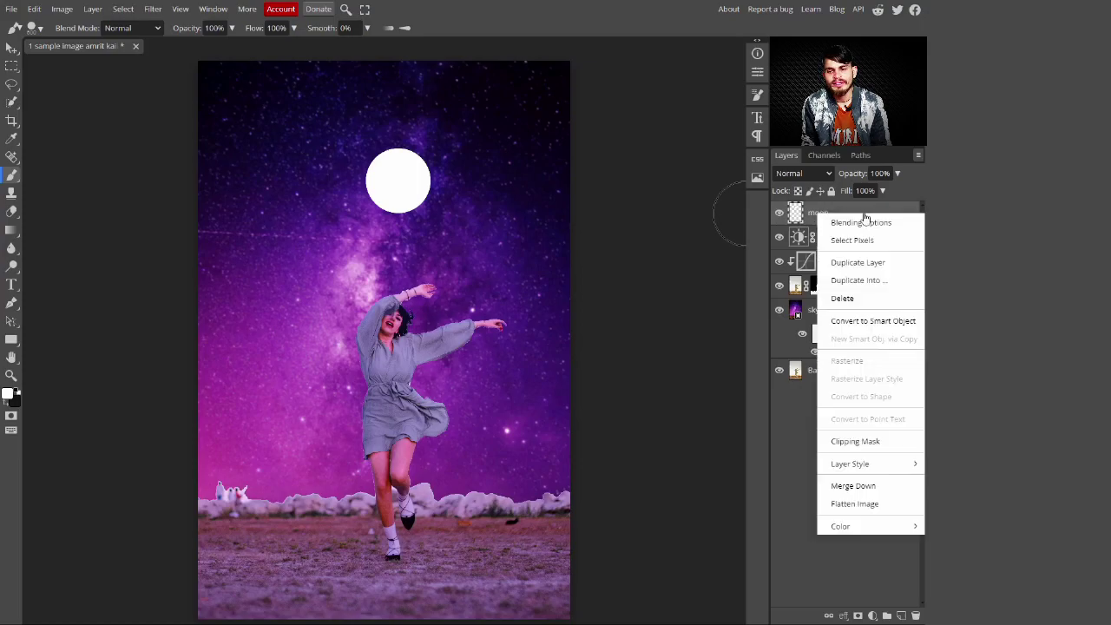
click(886, 323)
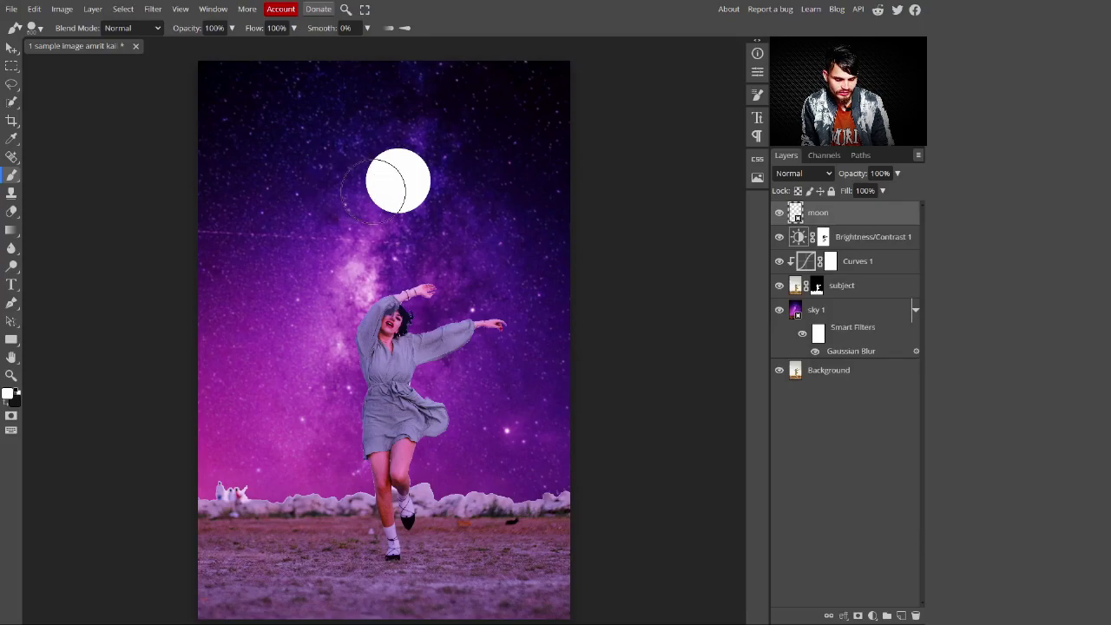
key(v)
drag(405, 188, 402, 153)
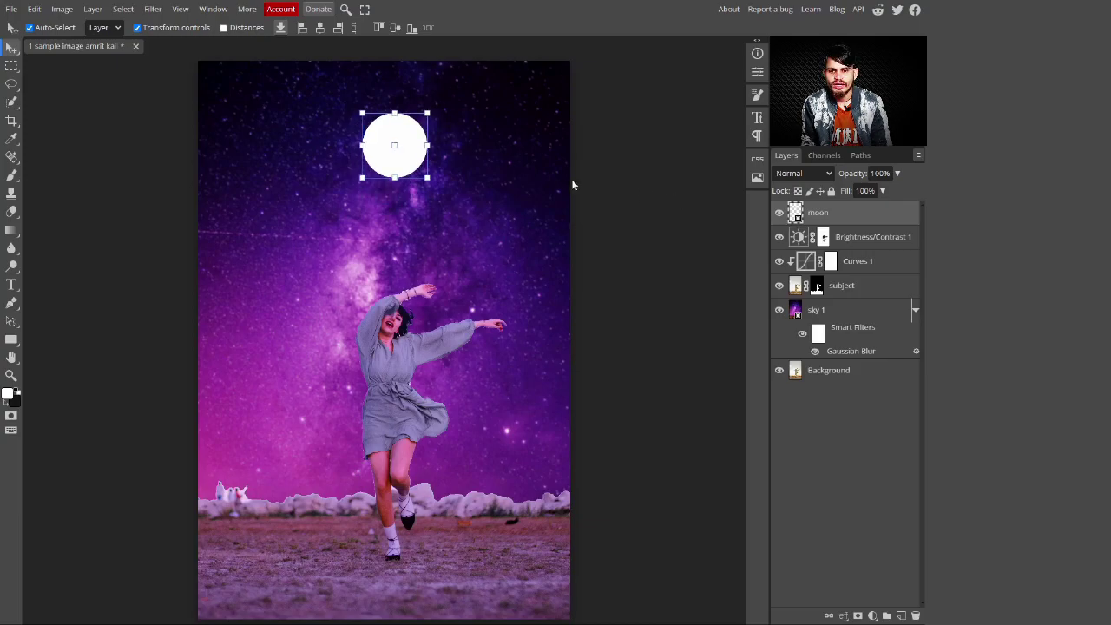
- Soften the moon's edge with a 6 px Gaussian Blur
click(154, 10)
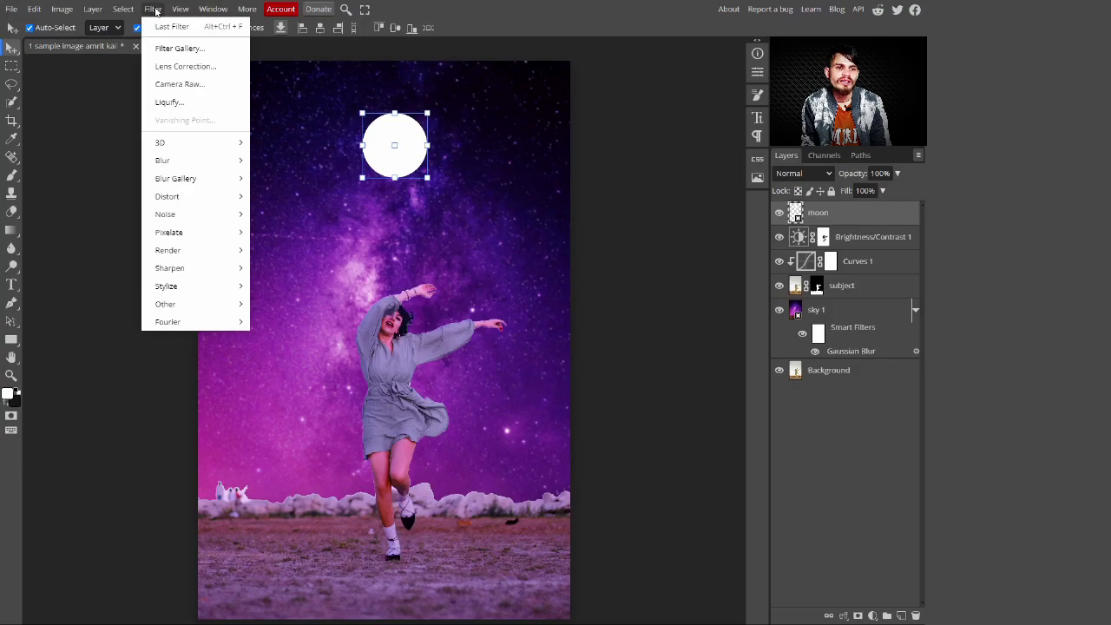
mouse_move(188, 165)
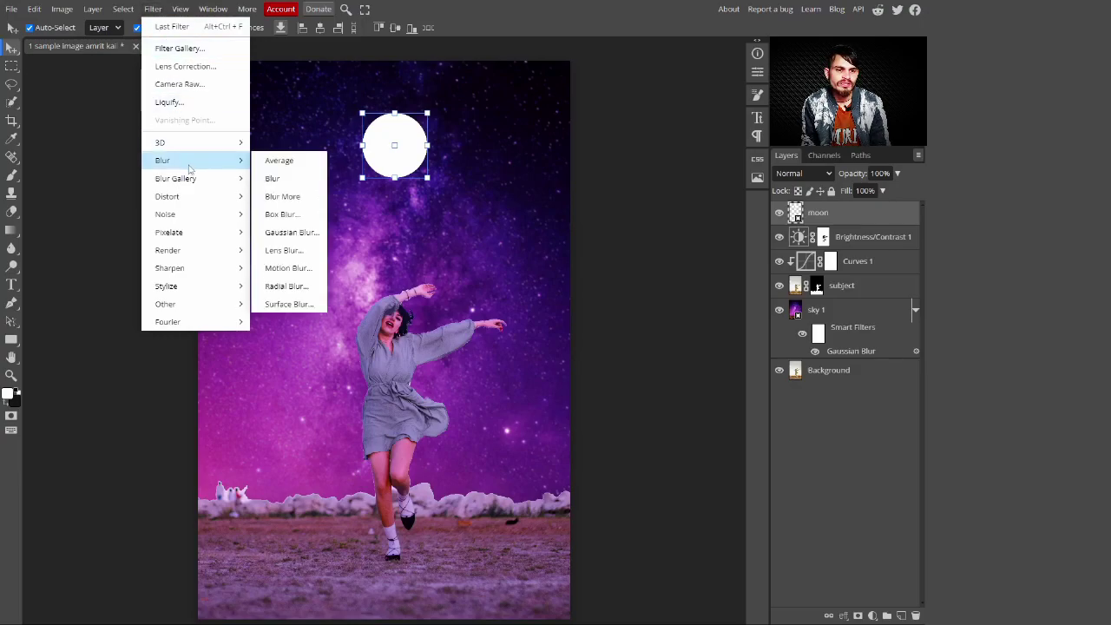
click(276, 233)
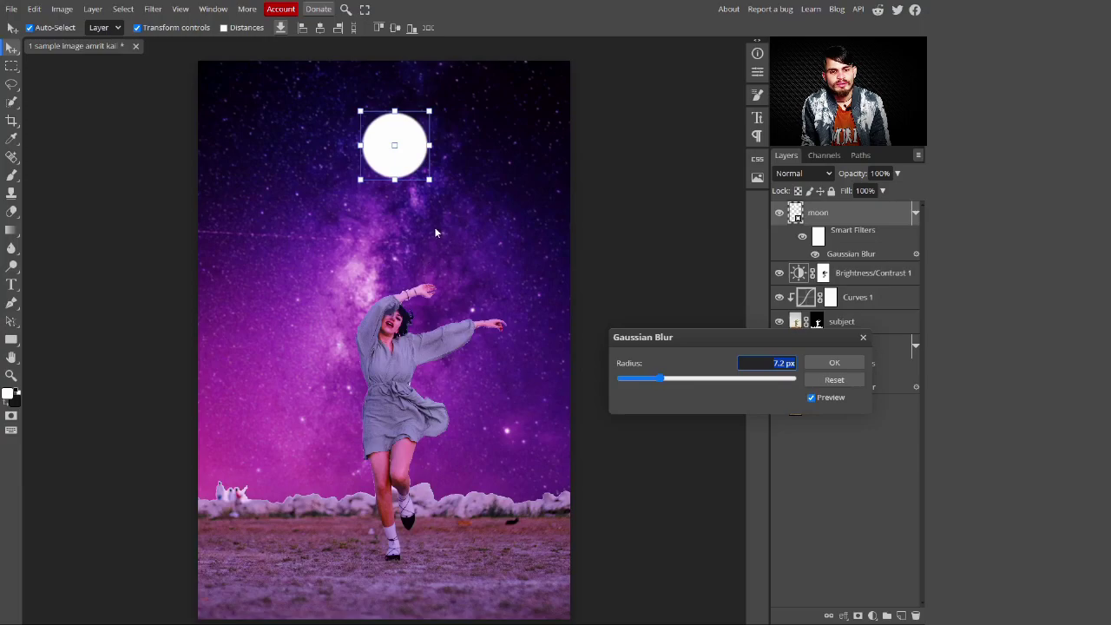
click(650, 379)
drag(655, 381, 658, 382)
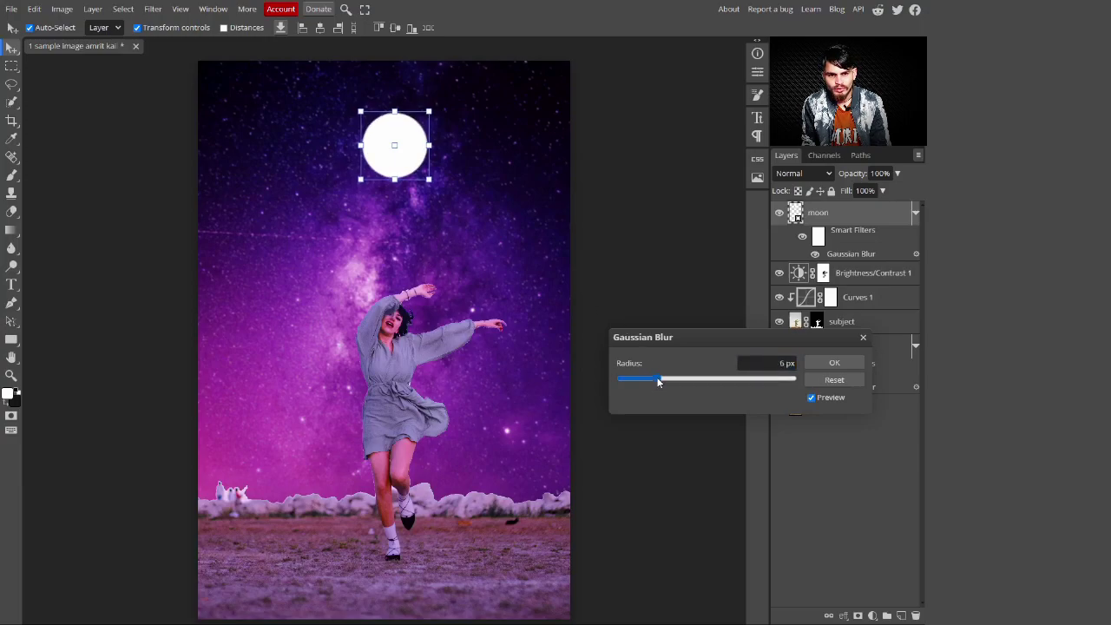
click(834, 365)
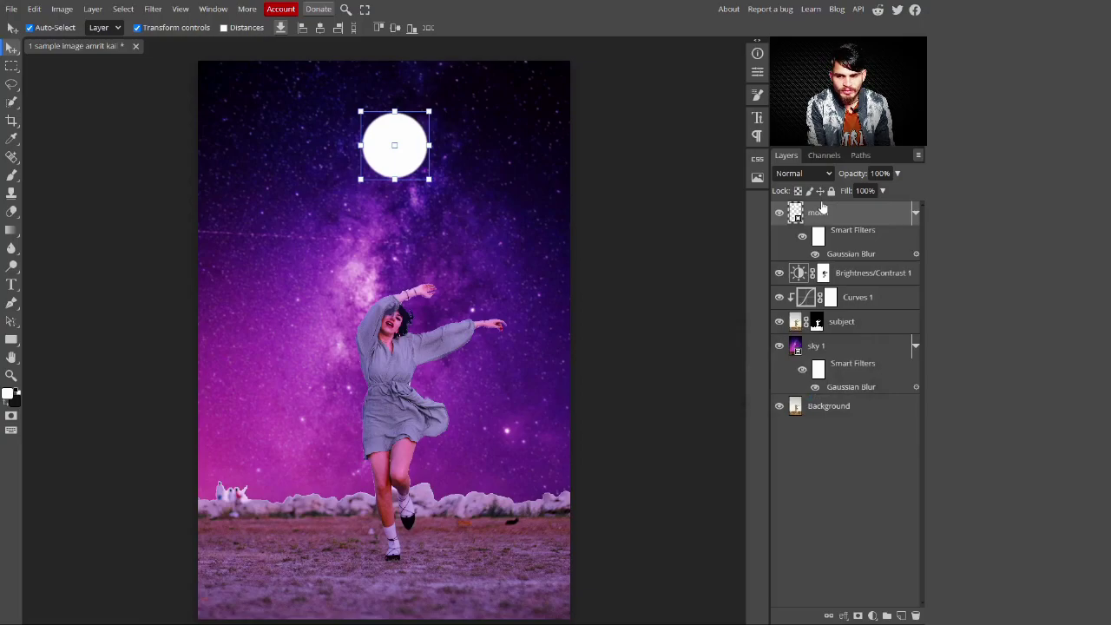
- Duplicate the moon layer and raise the copy's Gaussian Blur radius to 15 px
key(ctrl+j)
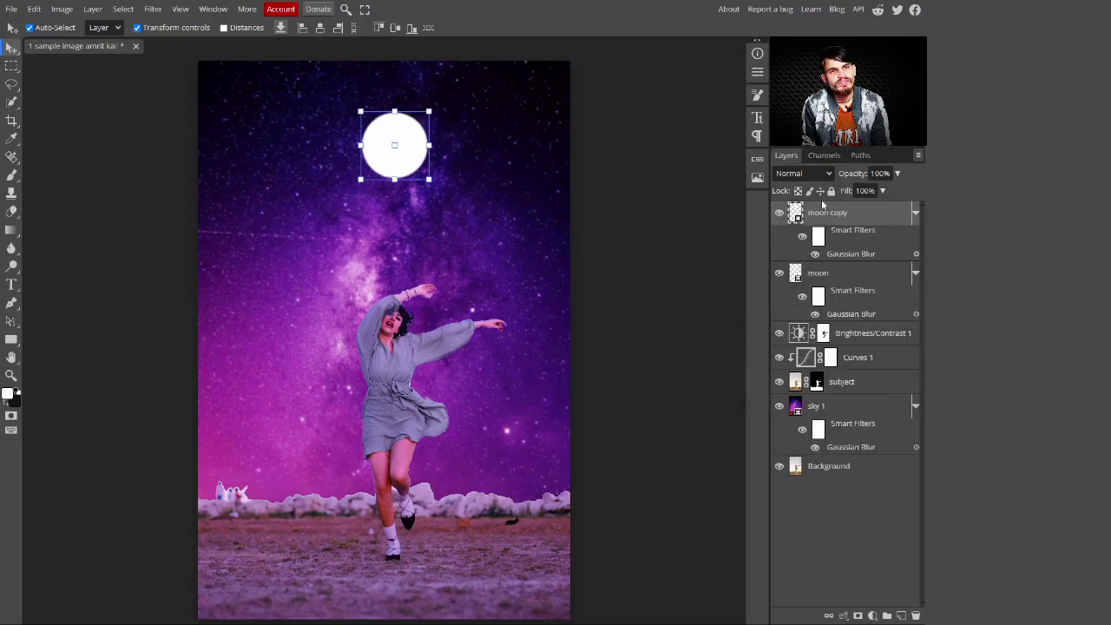
double_click(857, 254)
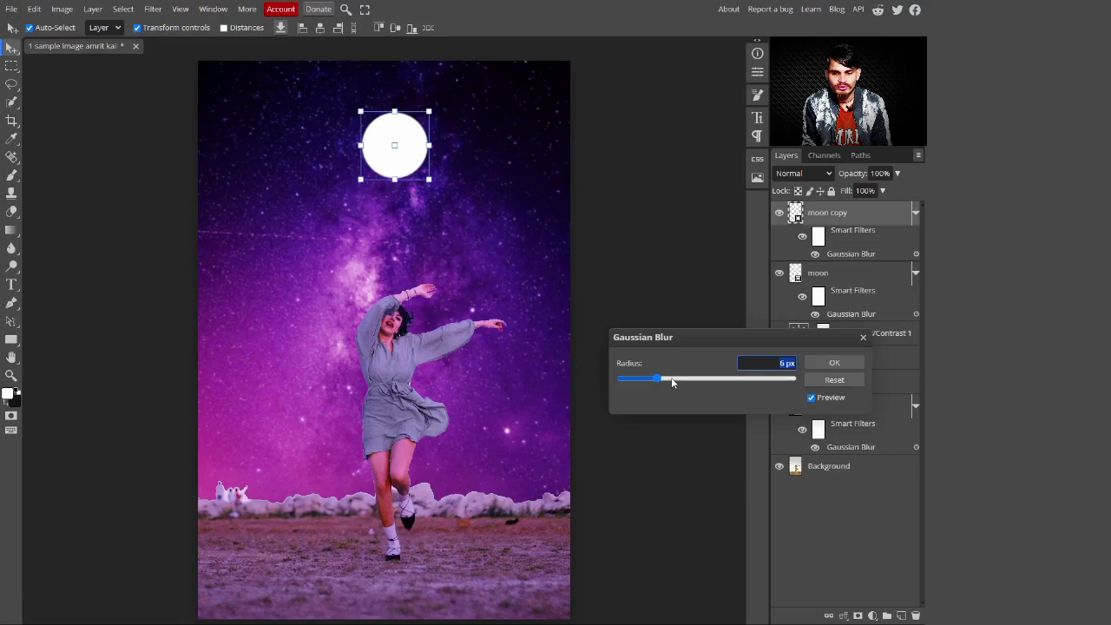
drag(672, 382, 685, 382)
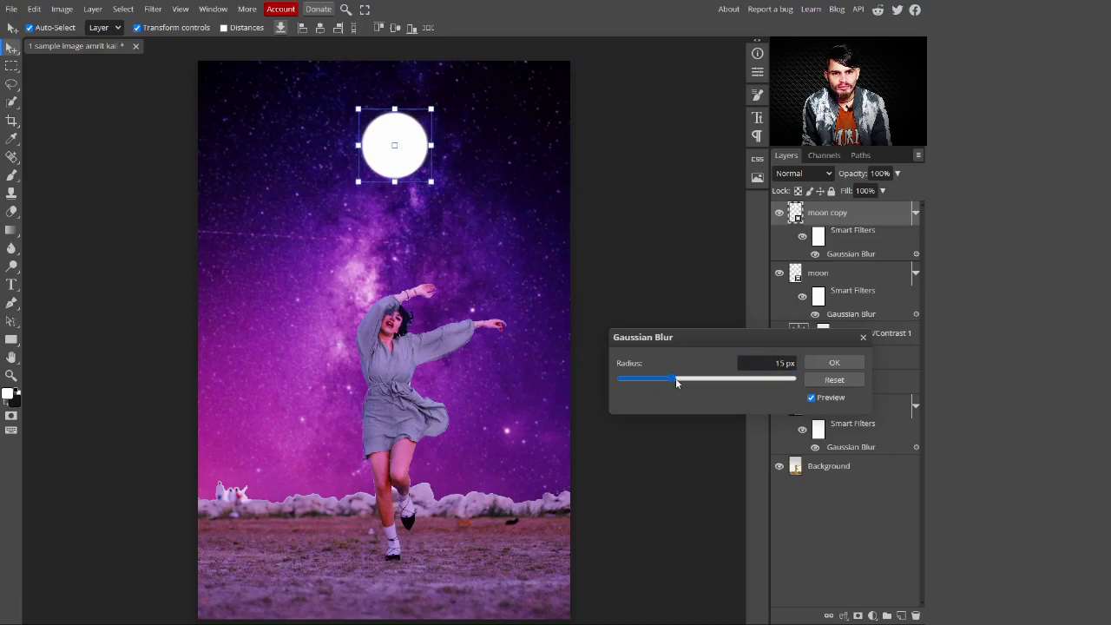
click(835, 365)
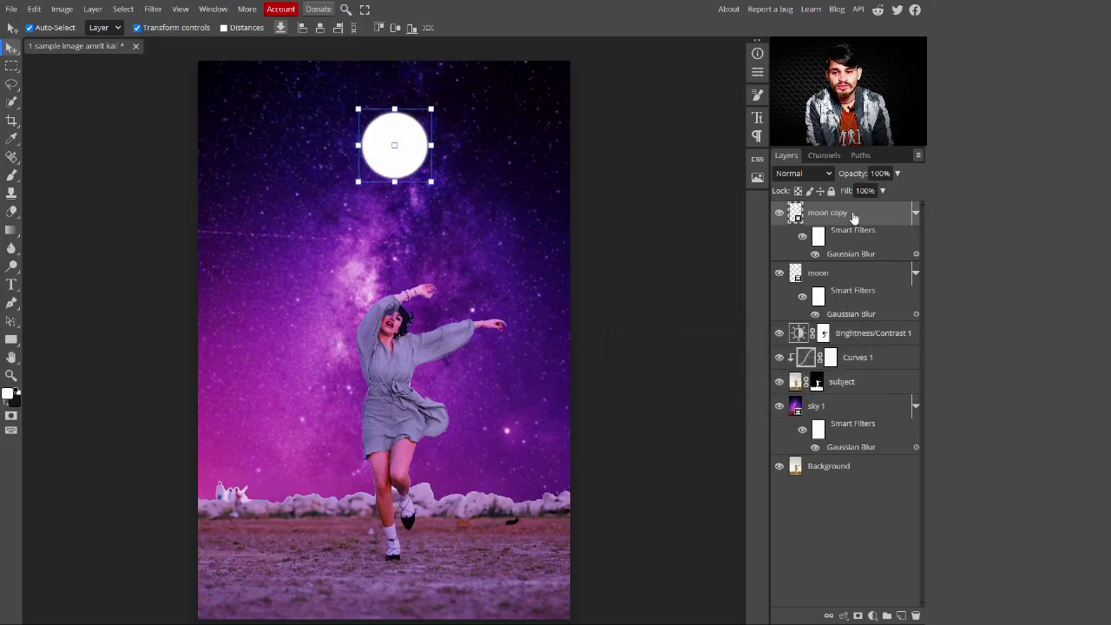
- Duplicate the blurred copy and set moon copy 2's blur radius to 39 px
key(ctrl+j)
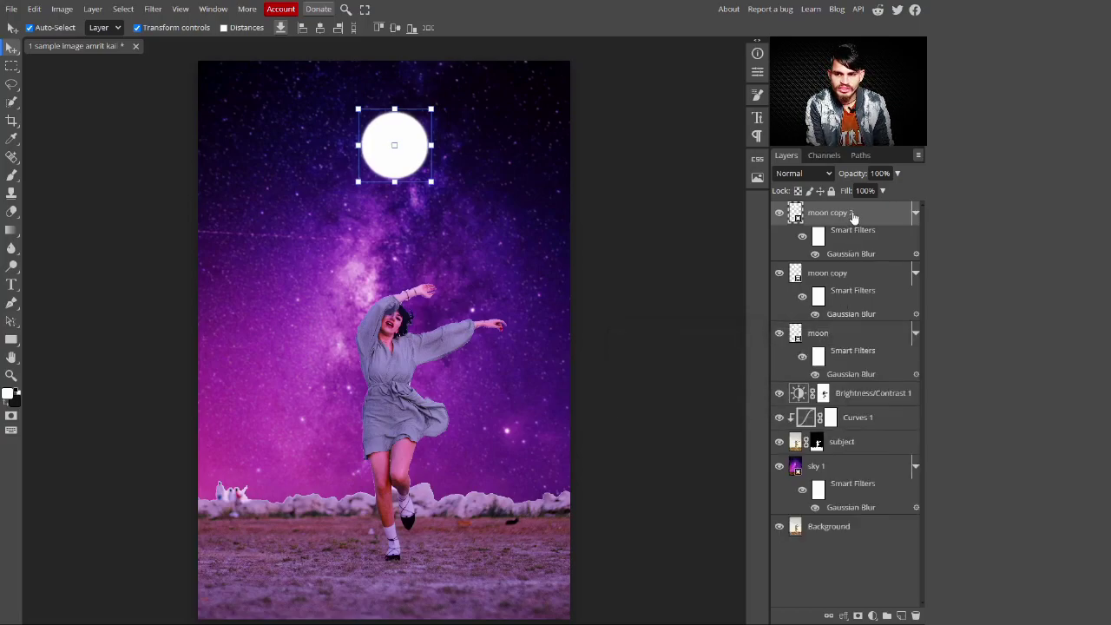
double_click(864, 259)
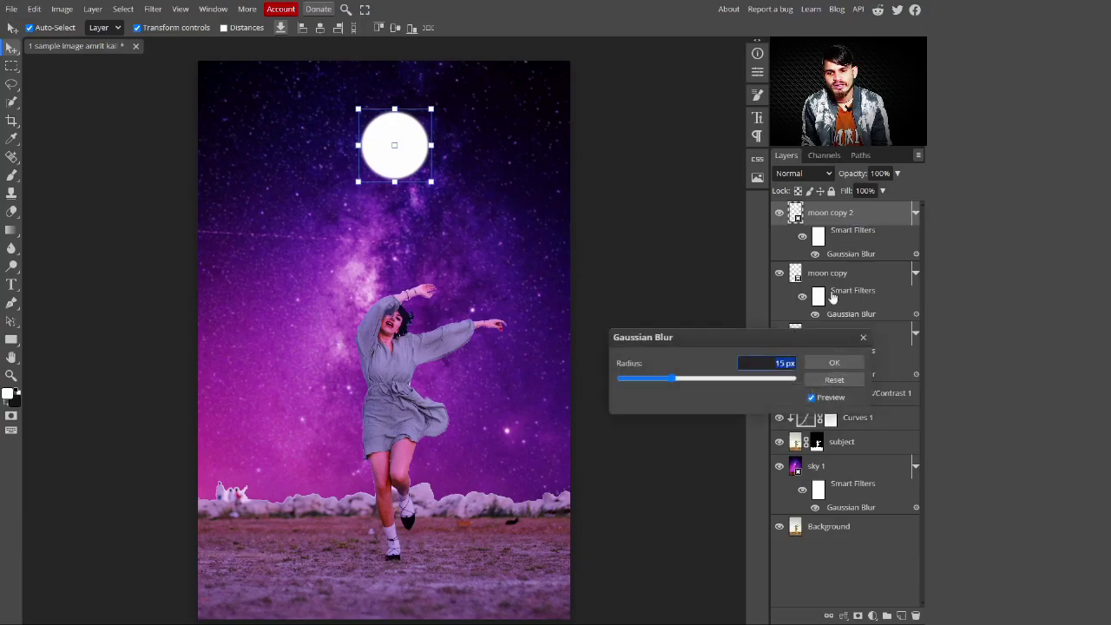
drag(757, 380, 687, 380)
click(695, 383)
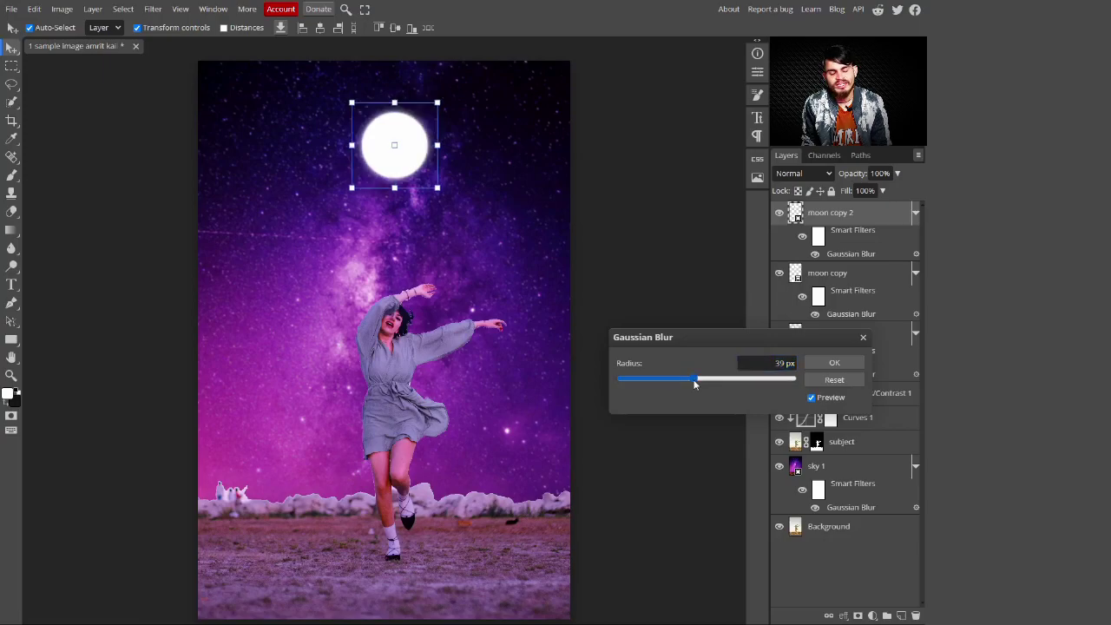
click(832, 366)
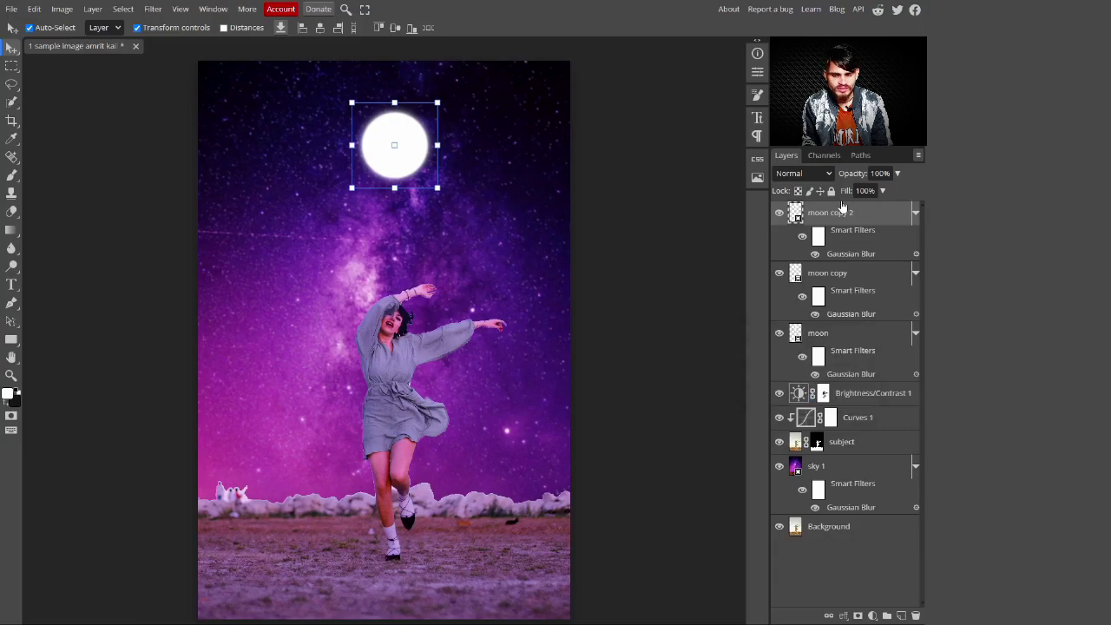
- Add moon copy 3 blurred at 150 px, then select all four moon layers
key(ctrl+j)
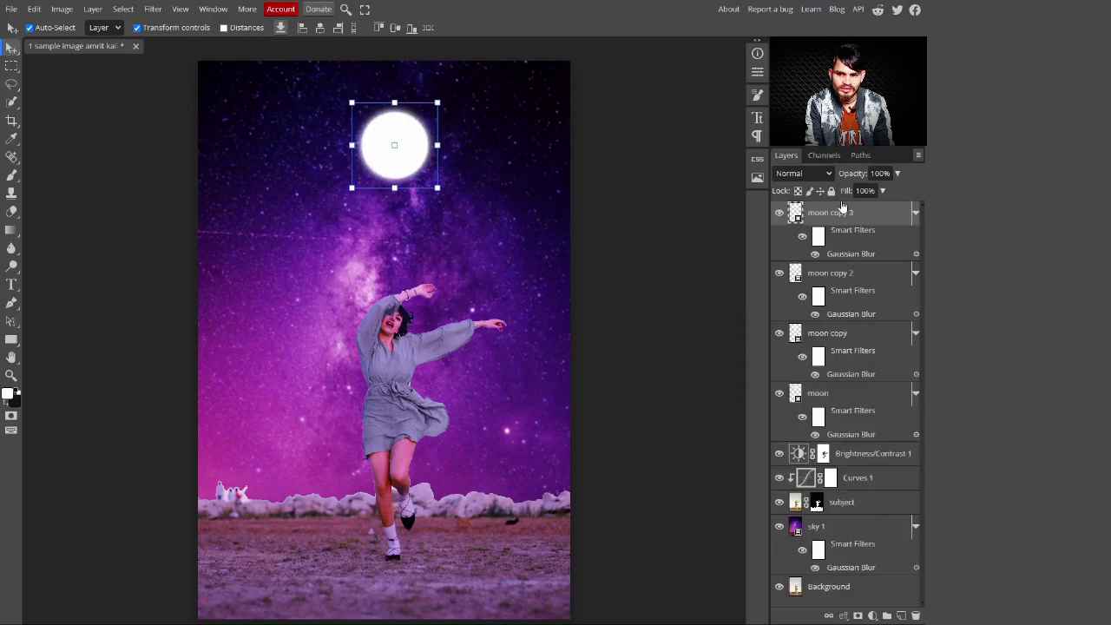
double_click(865, 256)
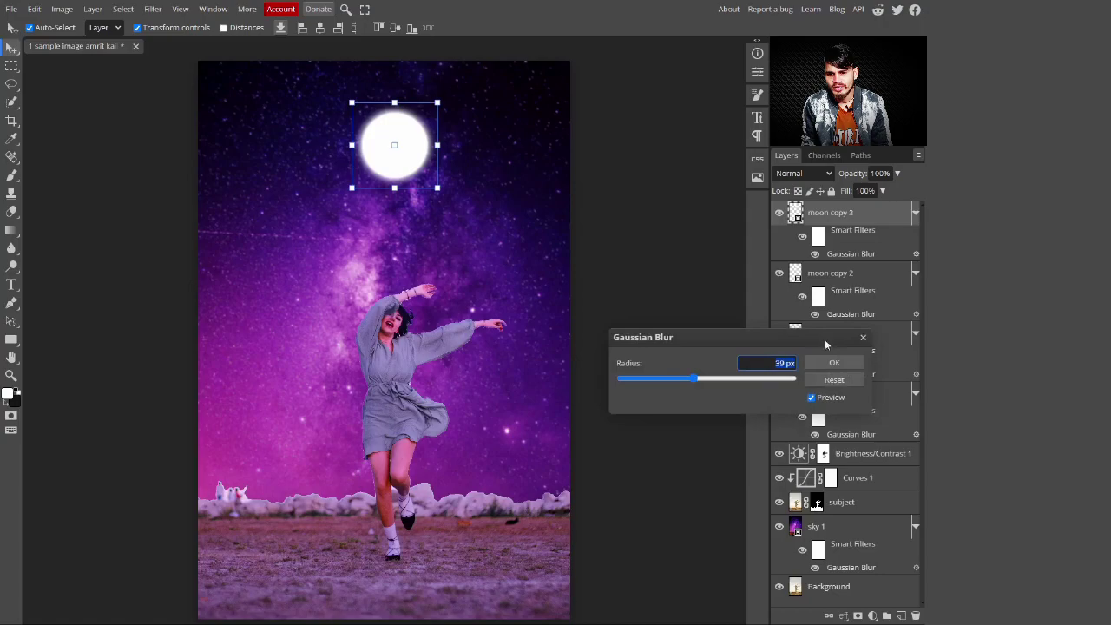
click(743, 380)
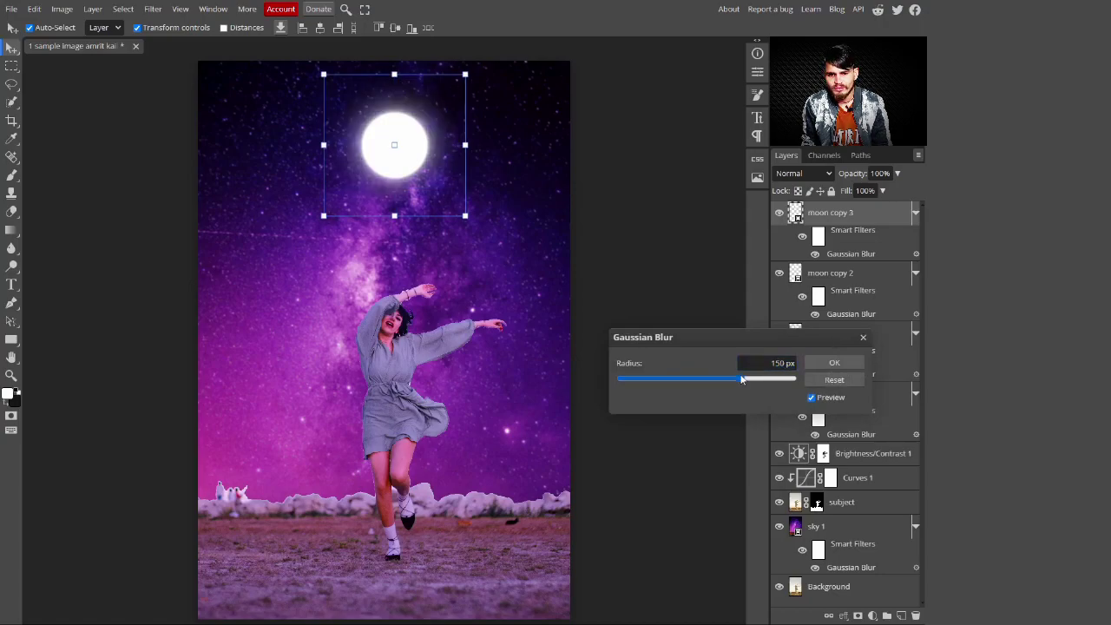
drag(742, 379, 747, 381)
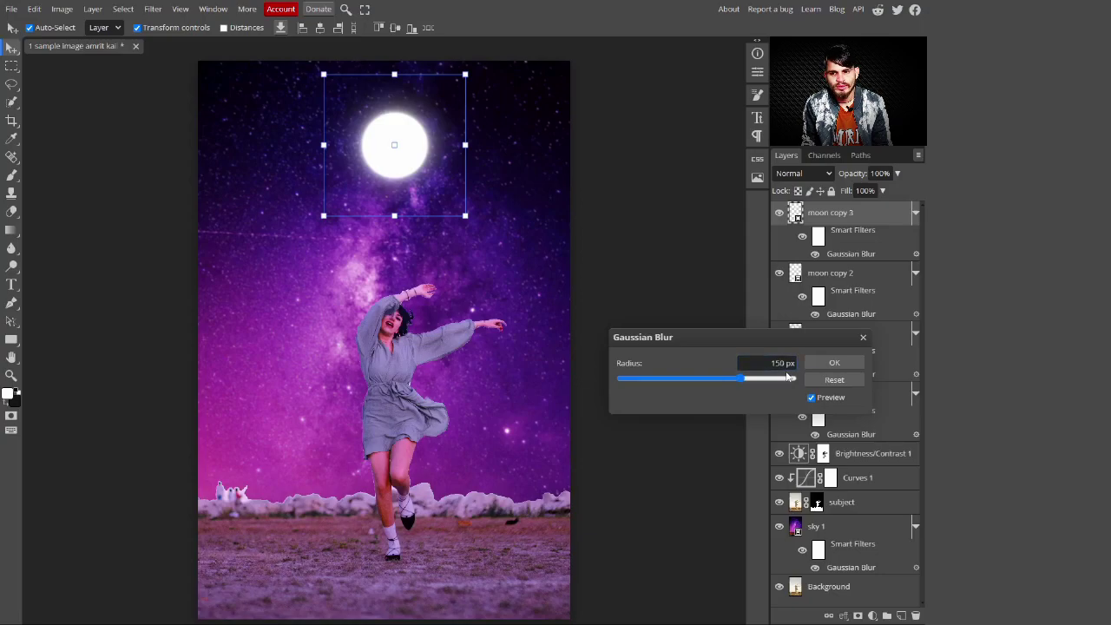
click(846, 364)
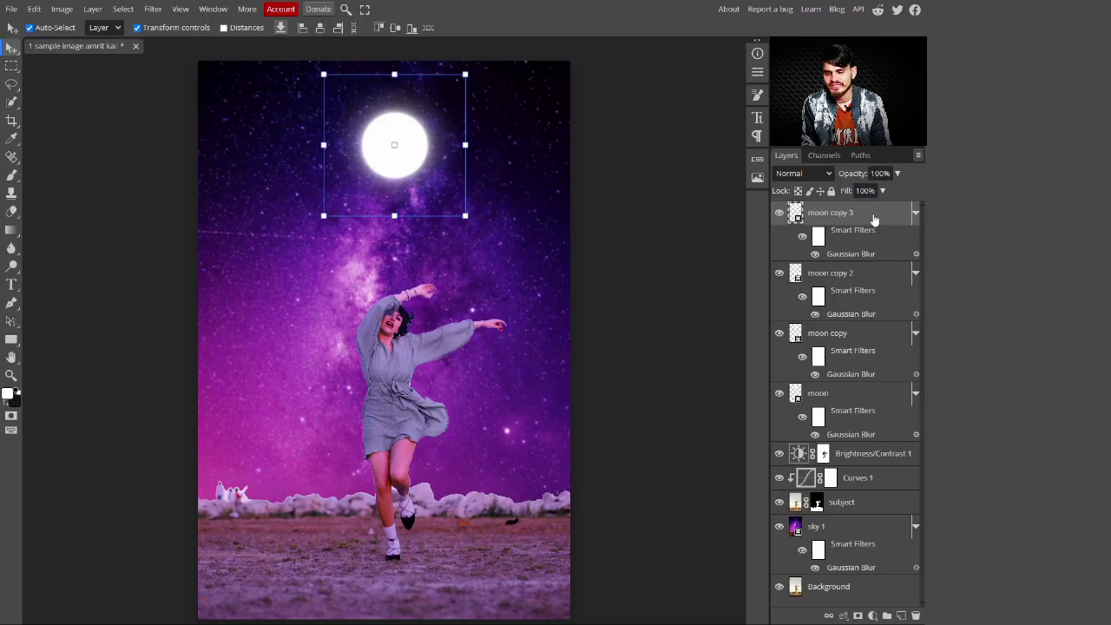
shift+click(862, 398)
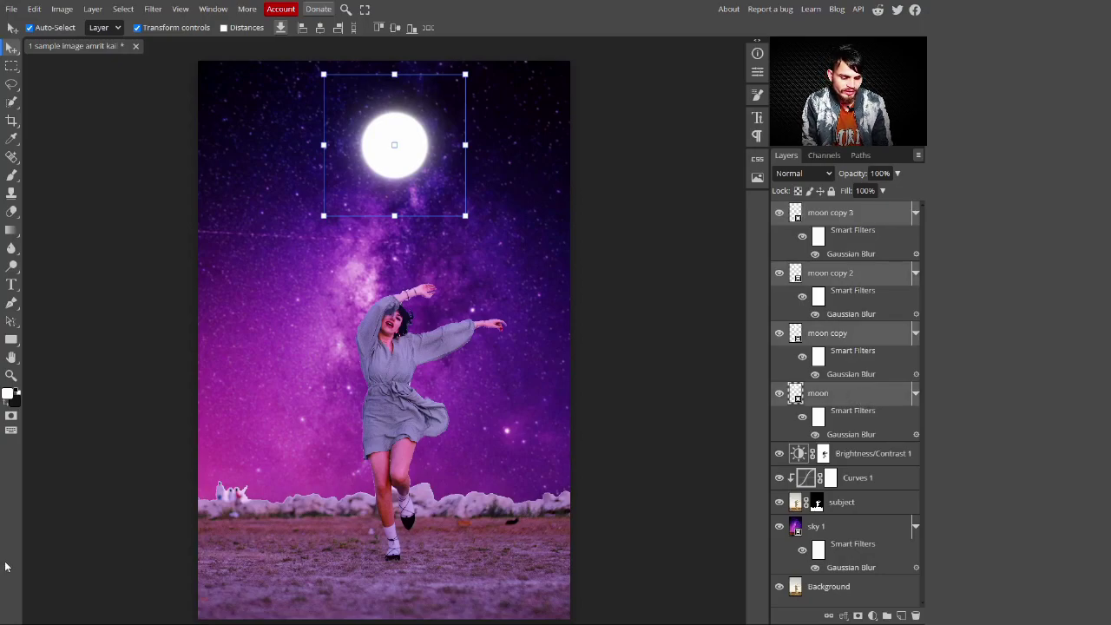
- Group the four selected moon layers with Ctrl+G and name the folder moon
key(ctrl+g)
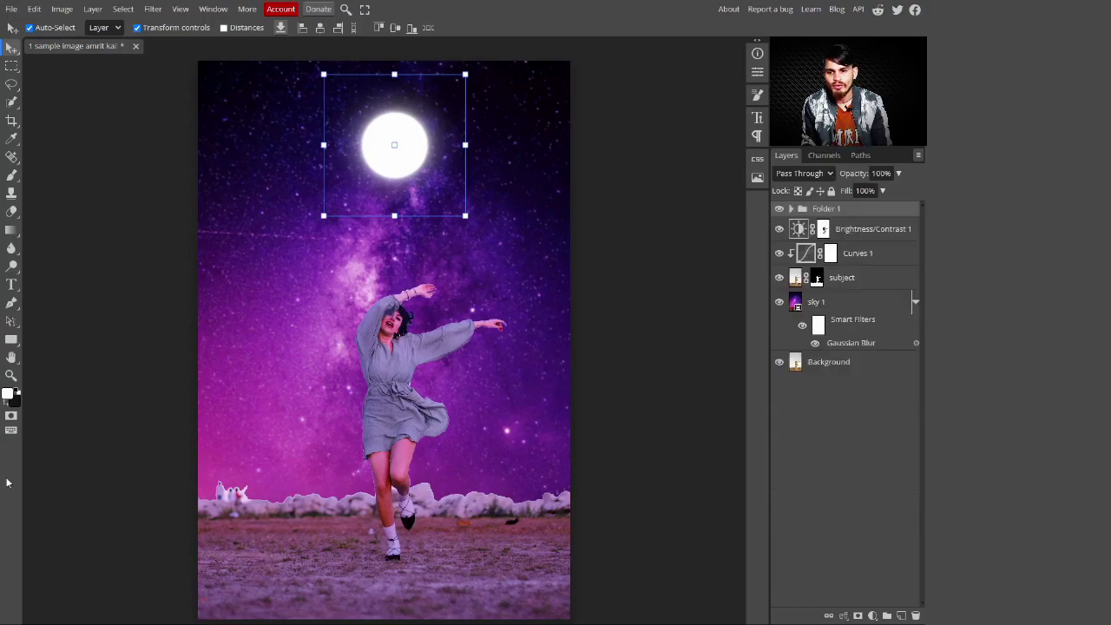
double_click(828, 210)
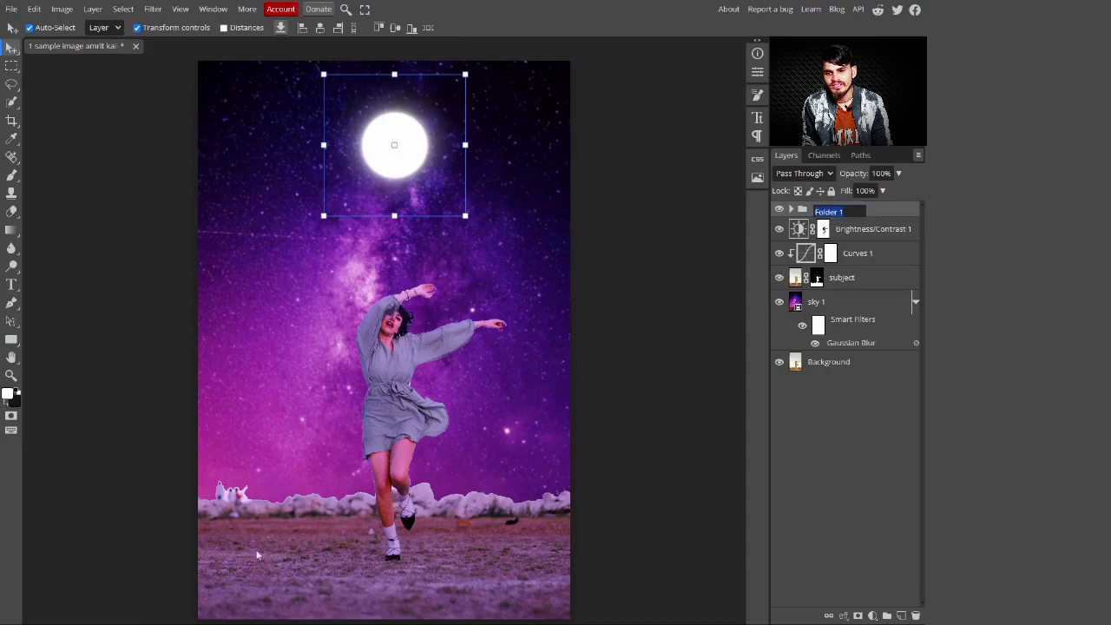
text(moon)
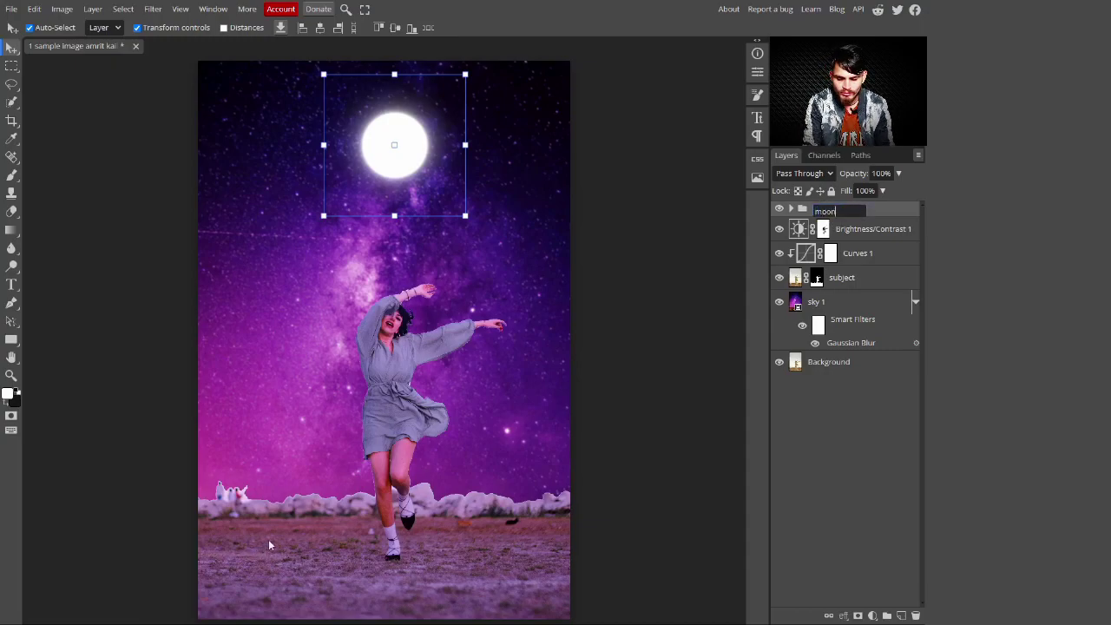
key(Return)
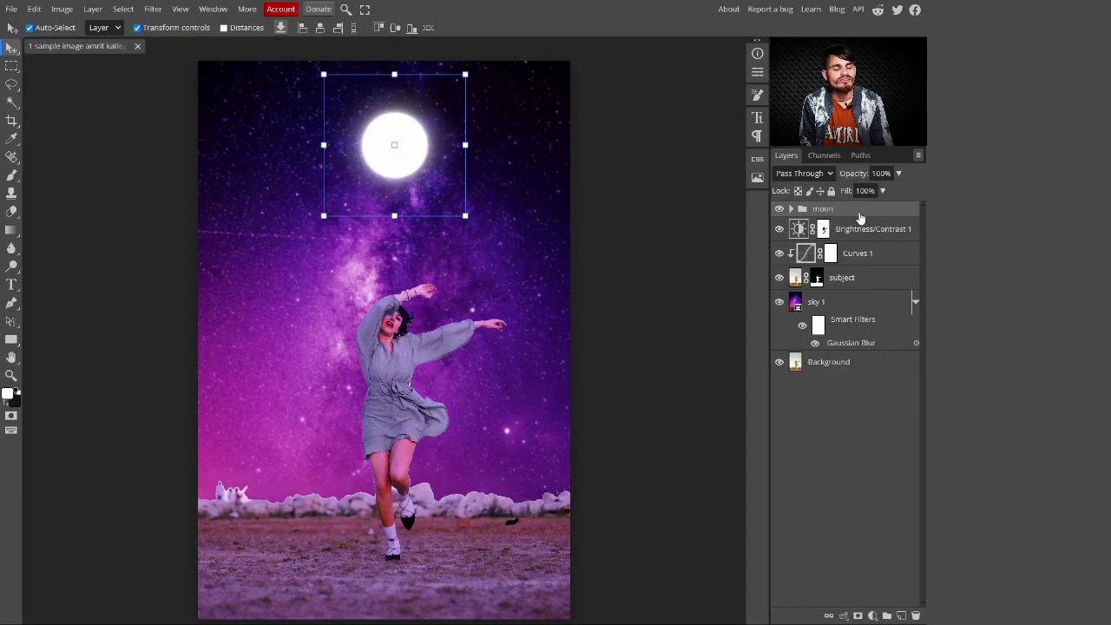
- Select the subject layer's mask and show its mask settings in Properties
click(874, 281)
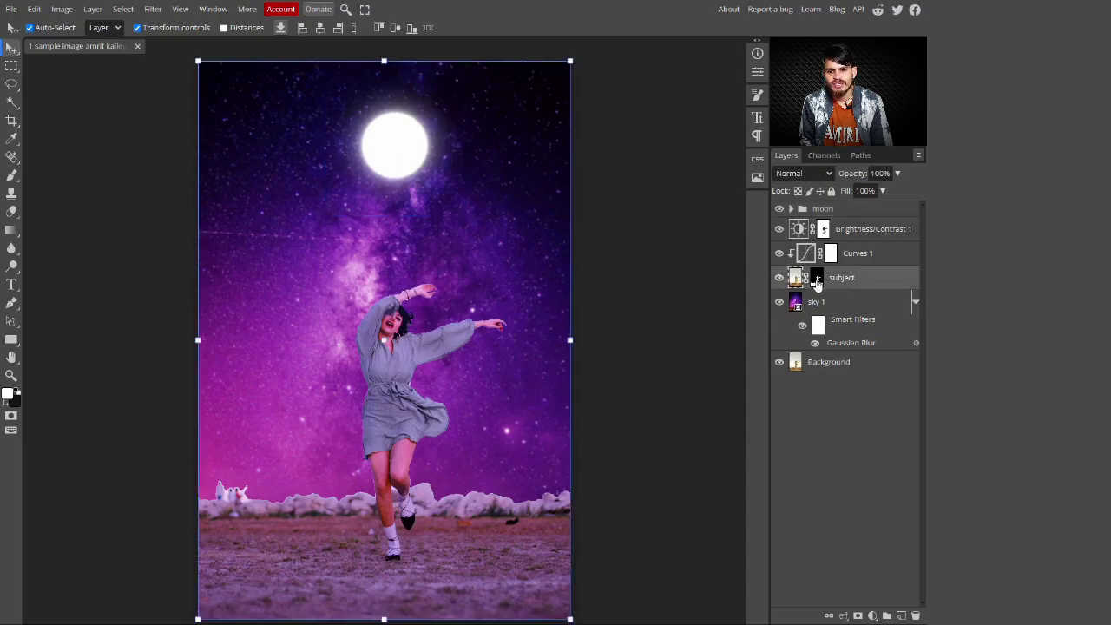
click(816, 279)
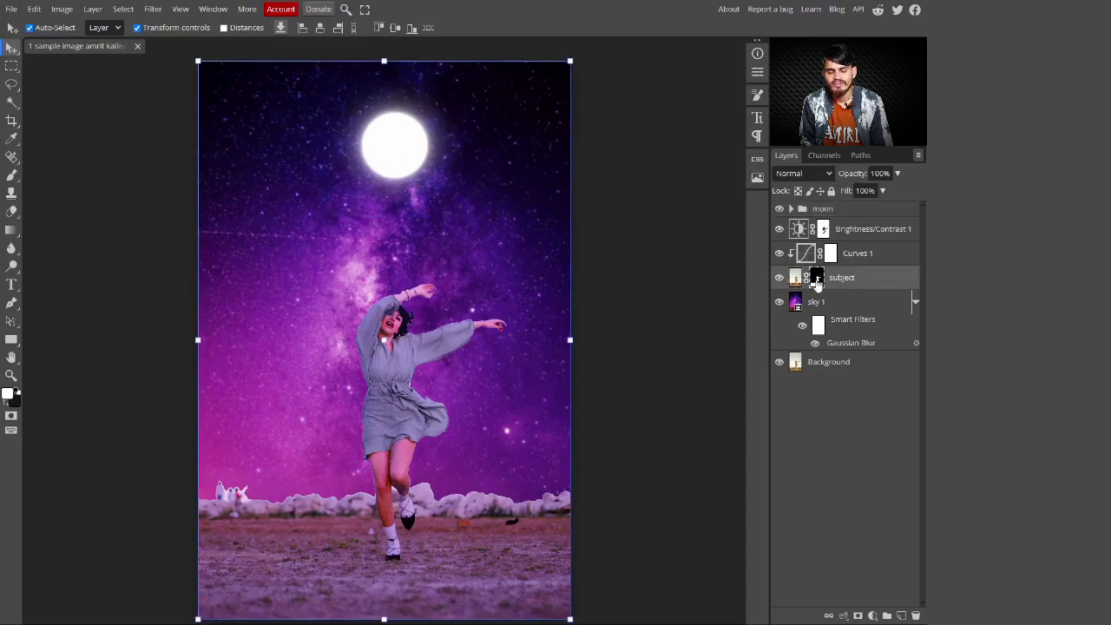
click(757, 72)
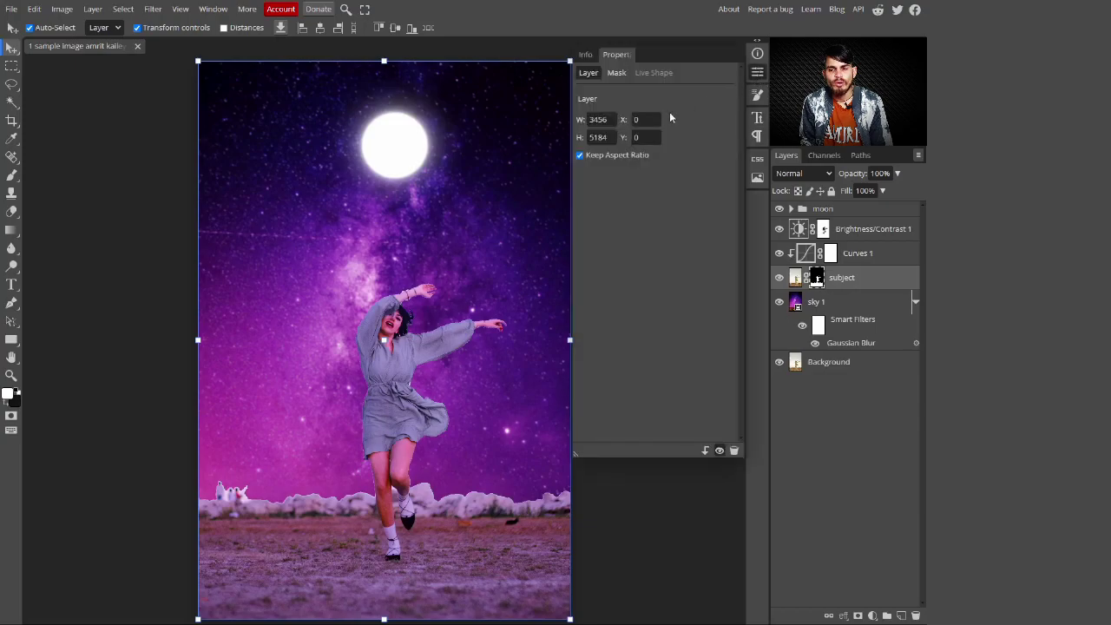
click(618, 73)
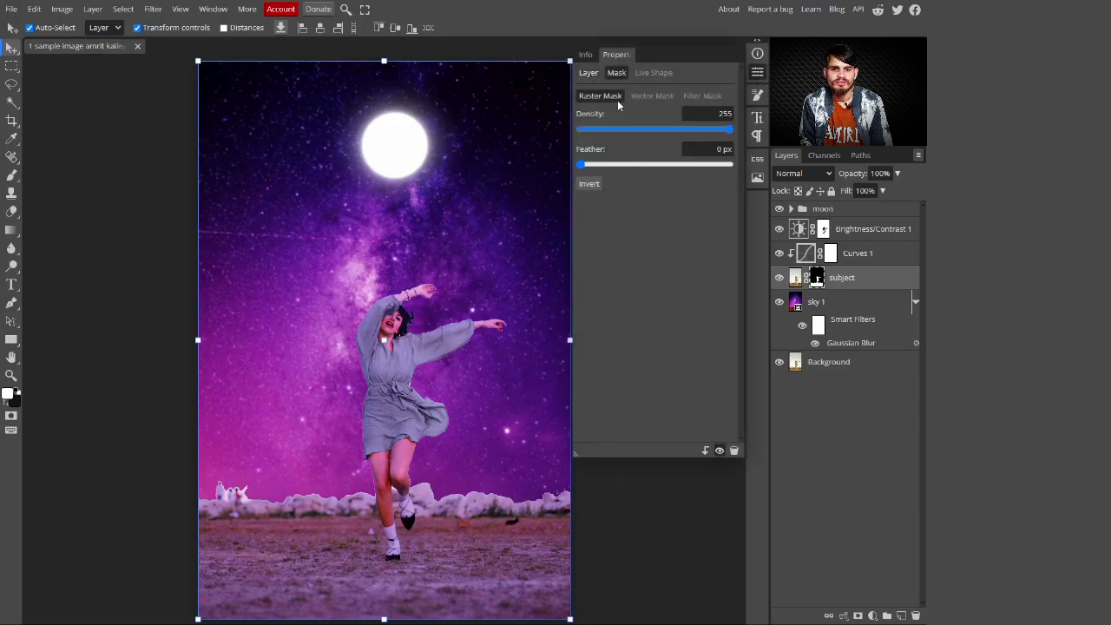
- Try several feather amounts, settling the subject mask feather at 1.63 px
click(596, 170)
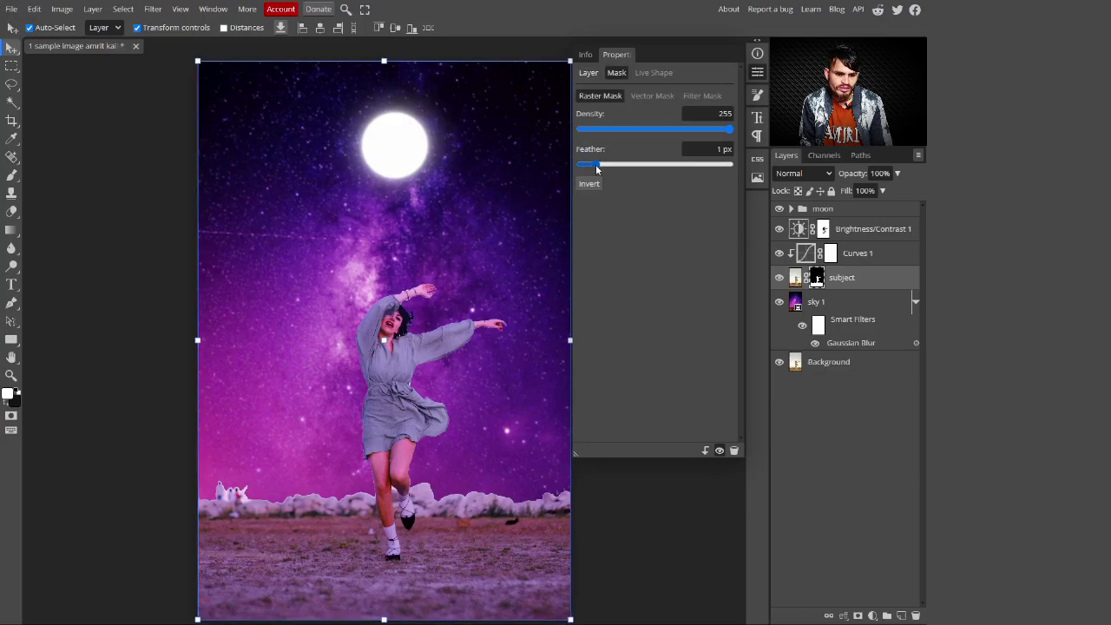
drag(596, 169, 613, 169)
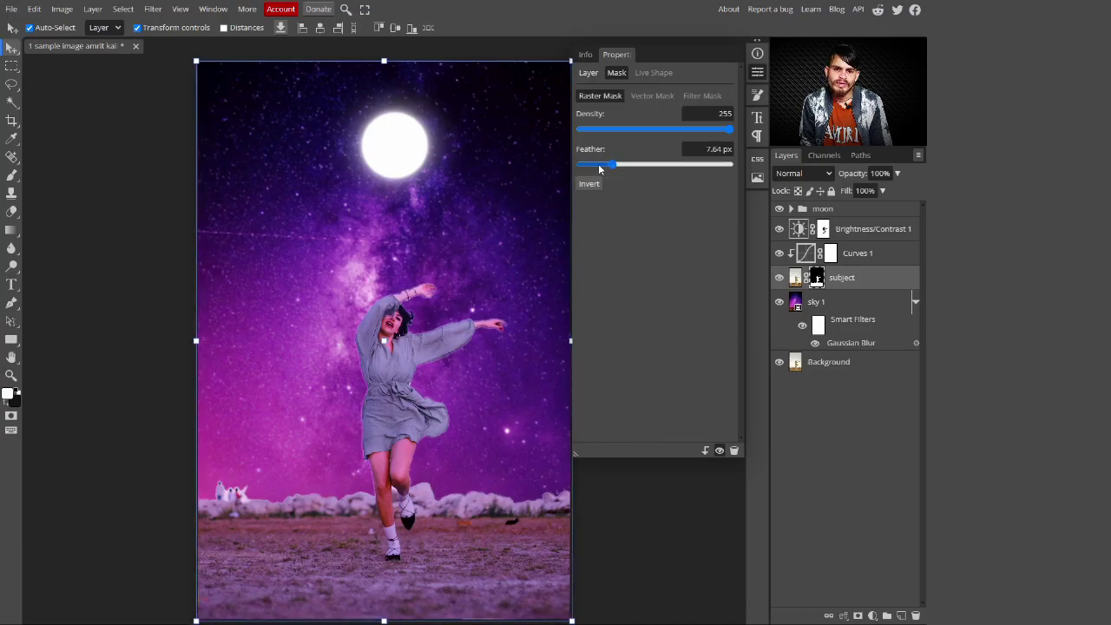
click(599, 169)
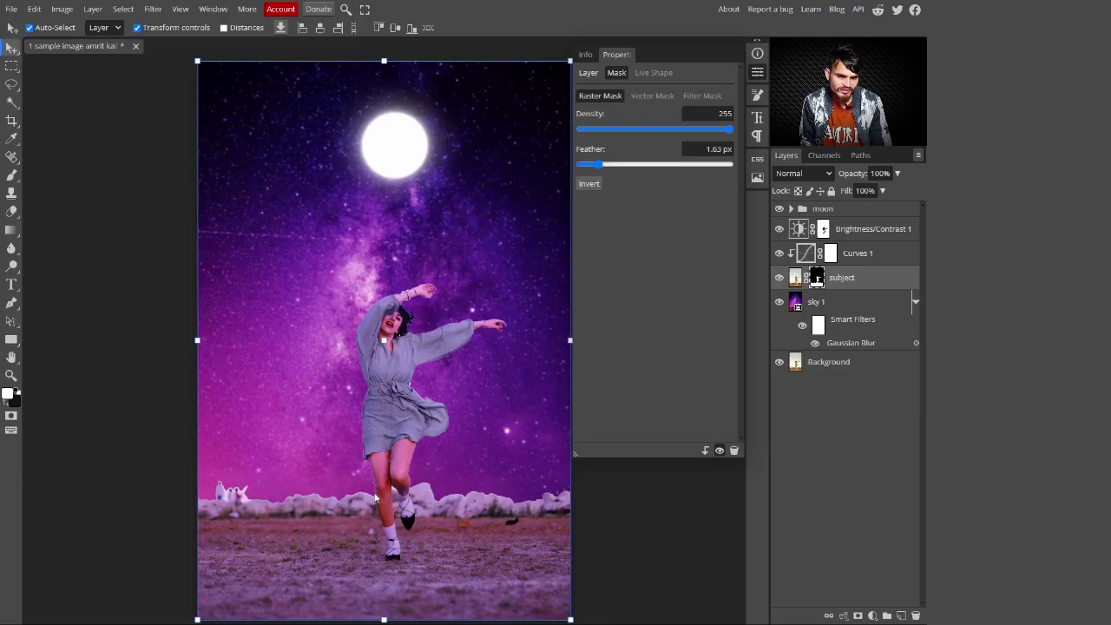
click(593, 164)
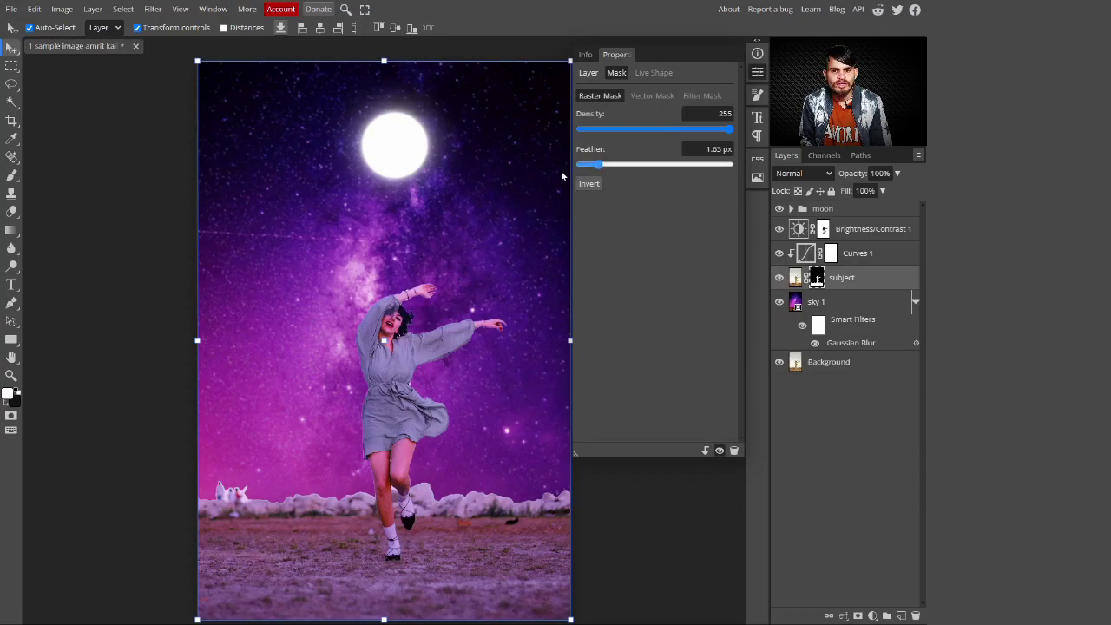
click(579, 164)
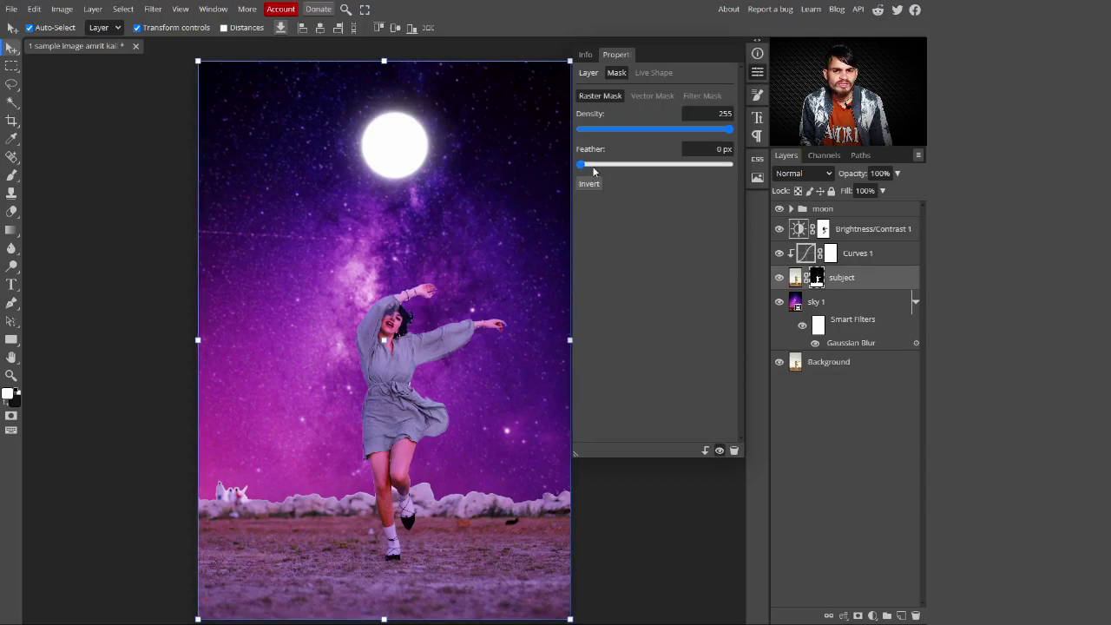
click(606, 165)
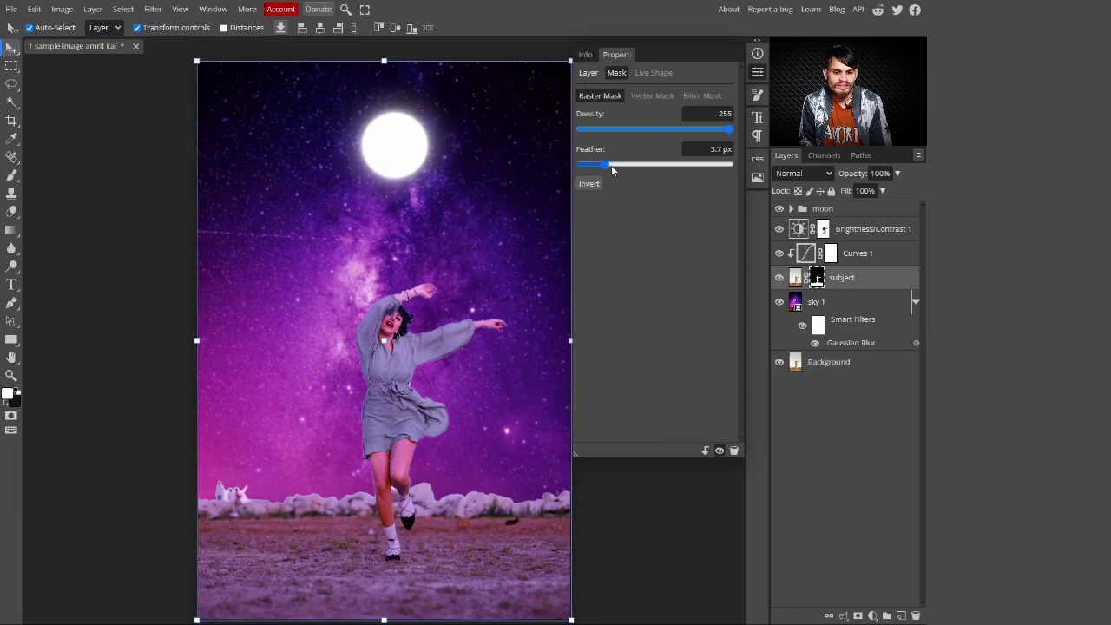
click(616, 170)
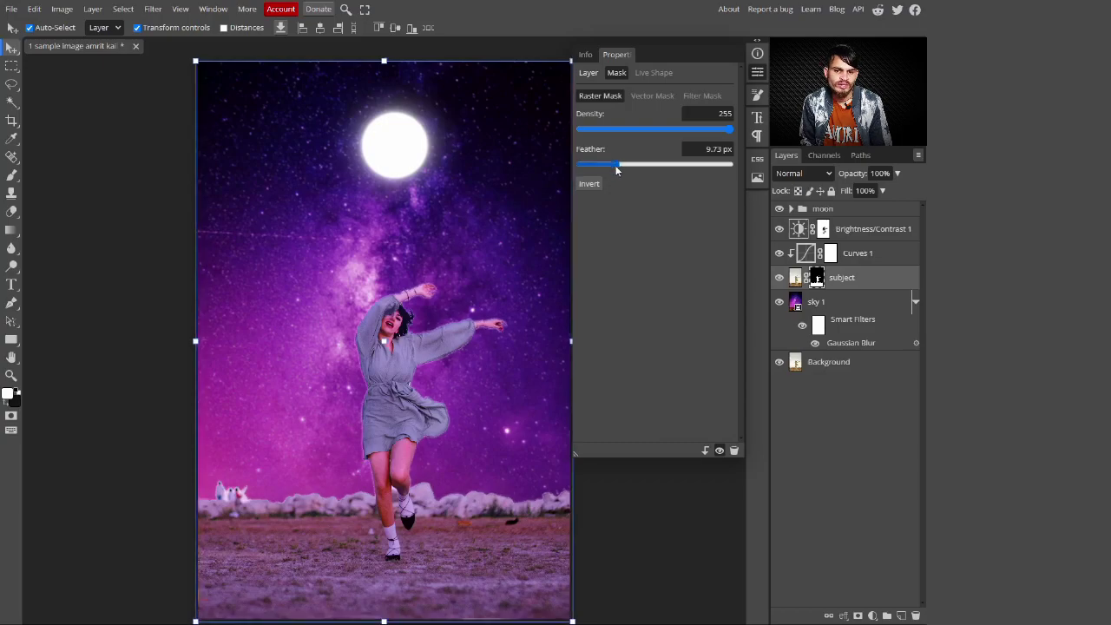
click(607, 165)
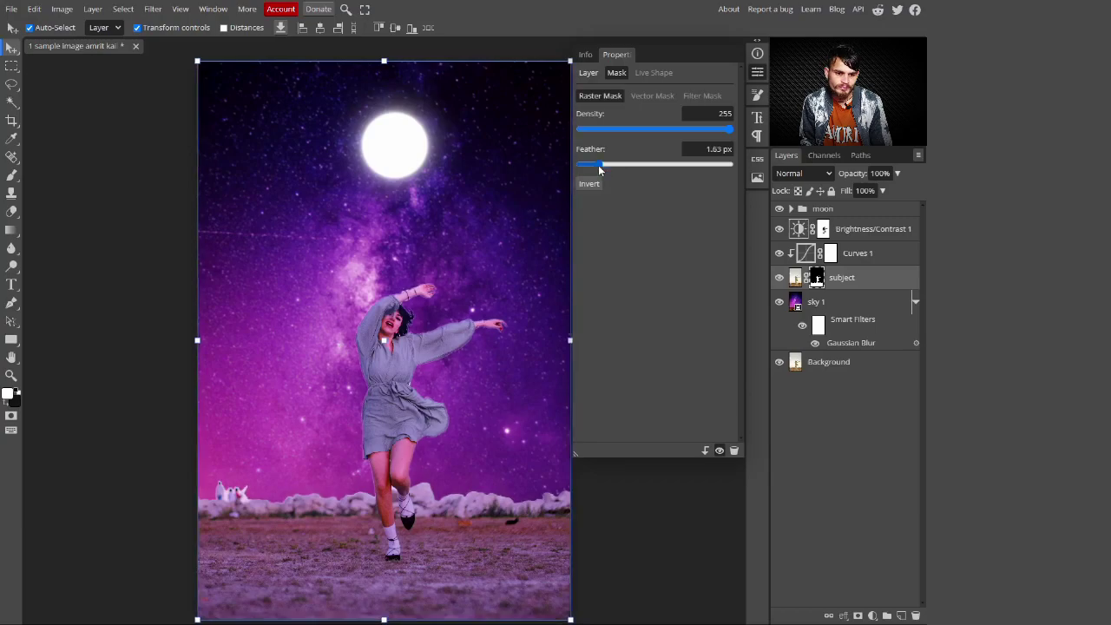
click(599, 165)
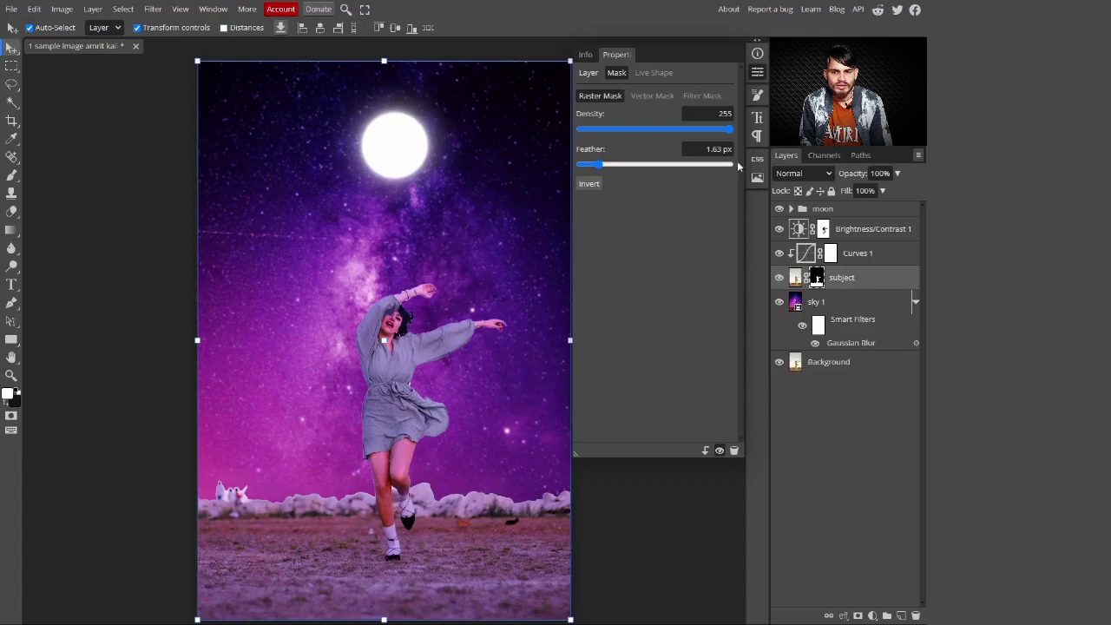
- Compare the composite against the original photo alone, then restore the starry-sky composite
click(755, 78)
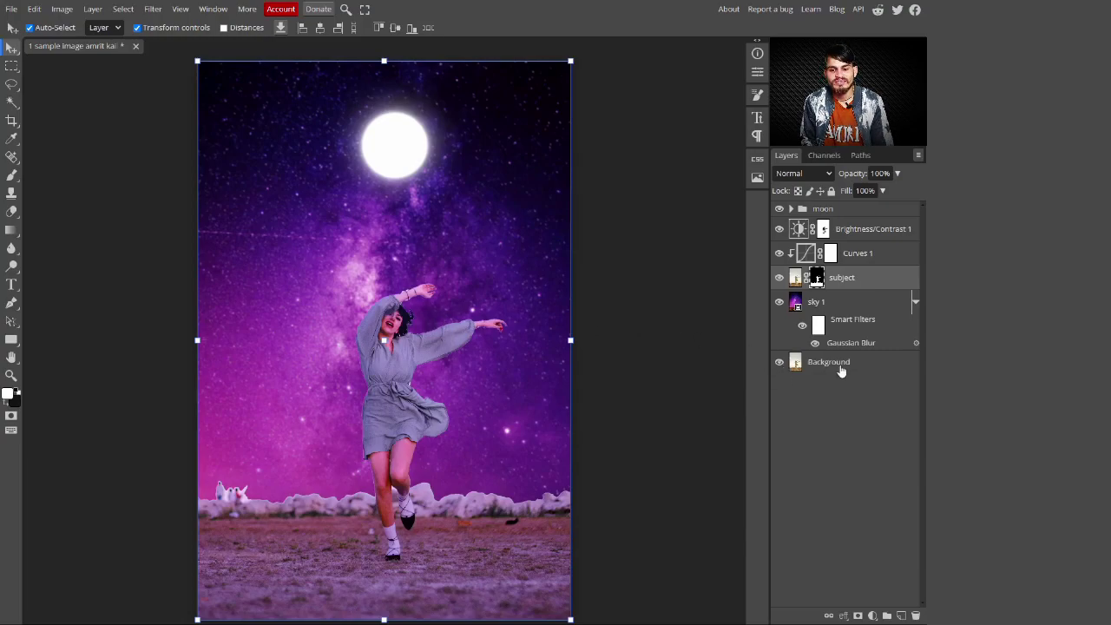
click(804, 366)
alt+click(780, 363)
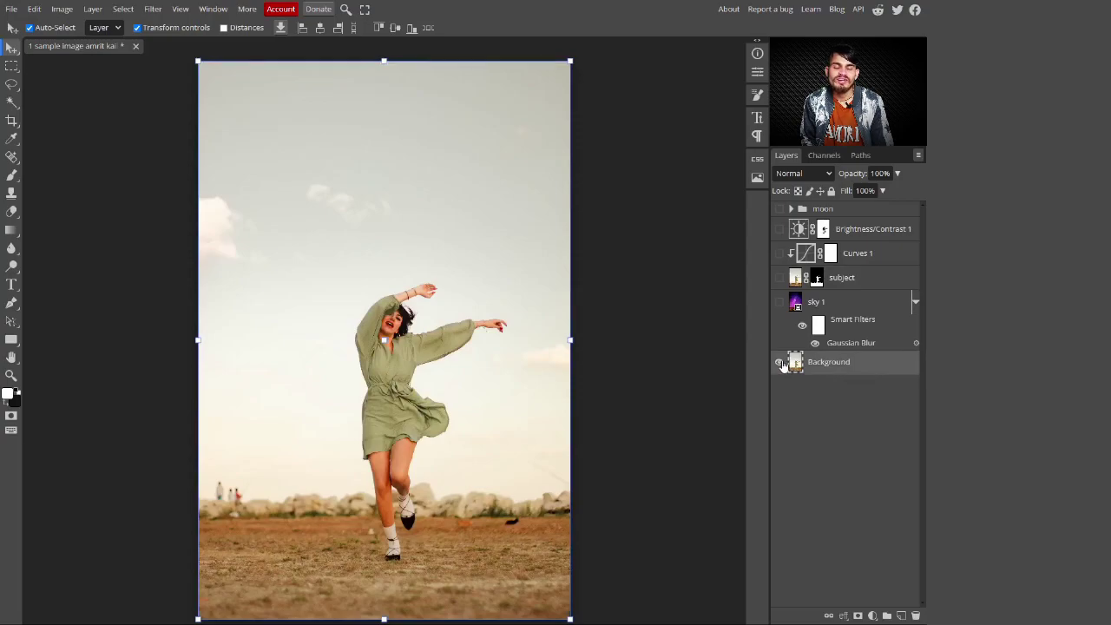
alt+click(781, 363)
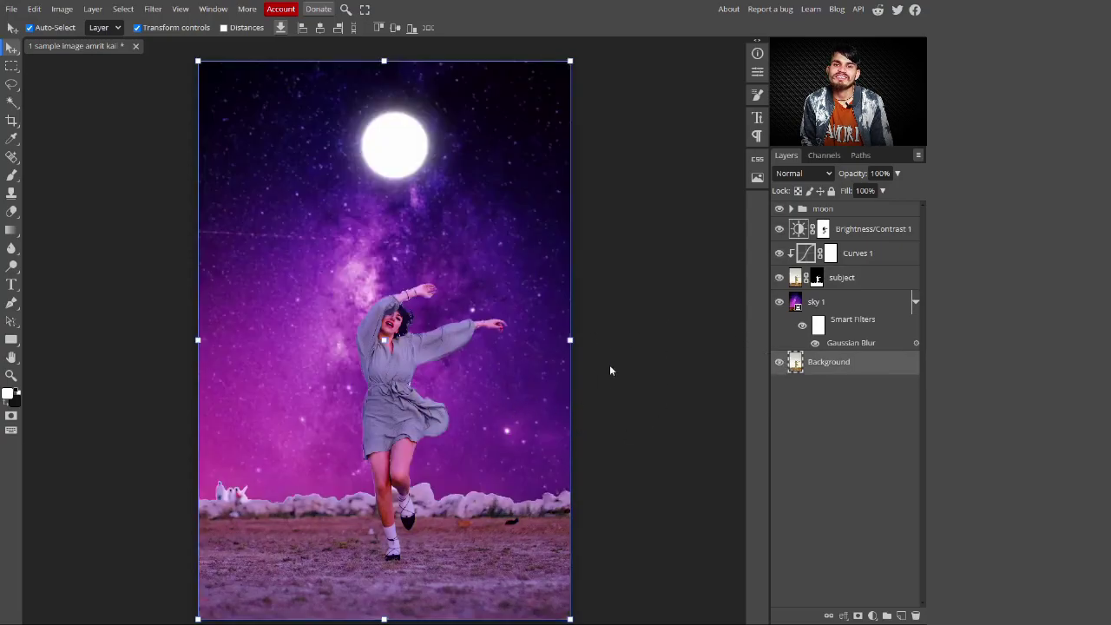